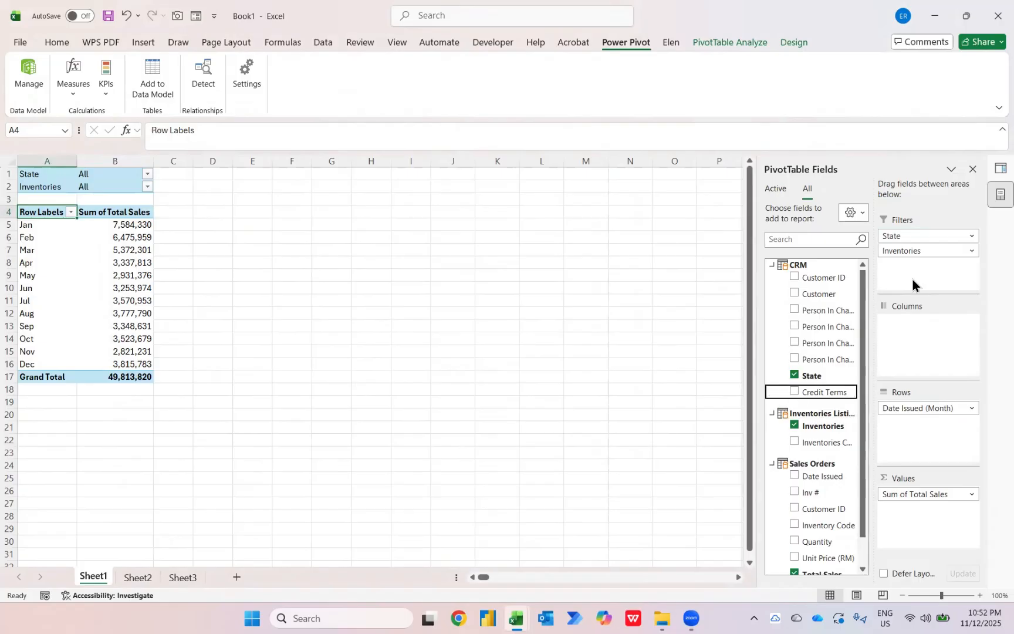
- Copy the whole monthly sales PivotTable, including its State and Inventories filters, and paste the duplicate at cell H1
left_click(42, 174)
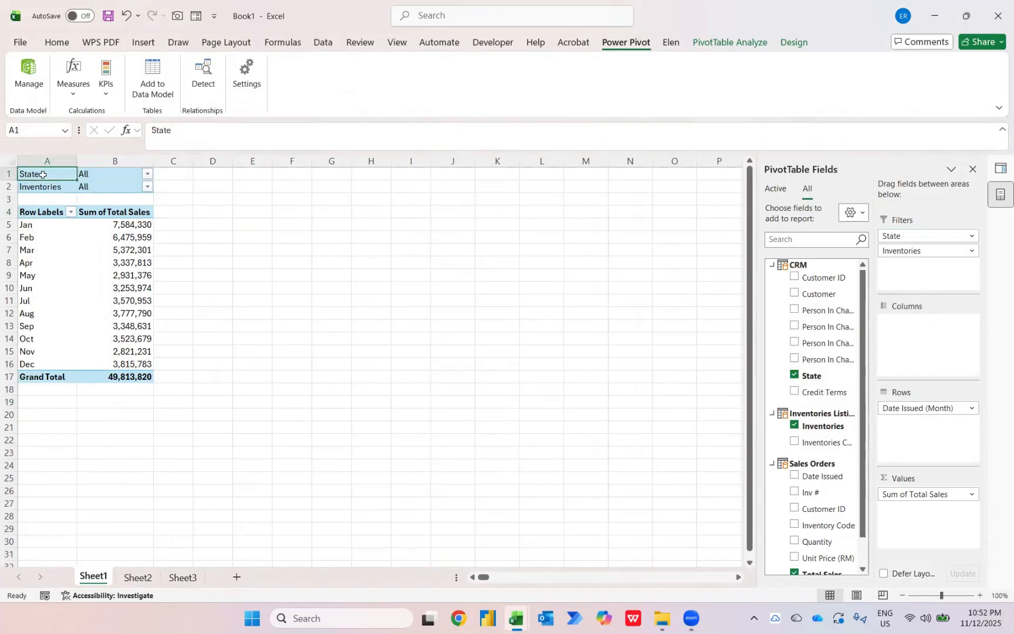
key("shift+Right")
key("ctrl+c")
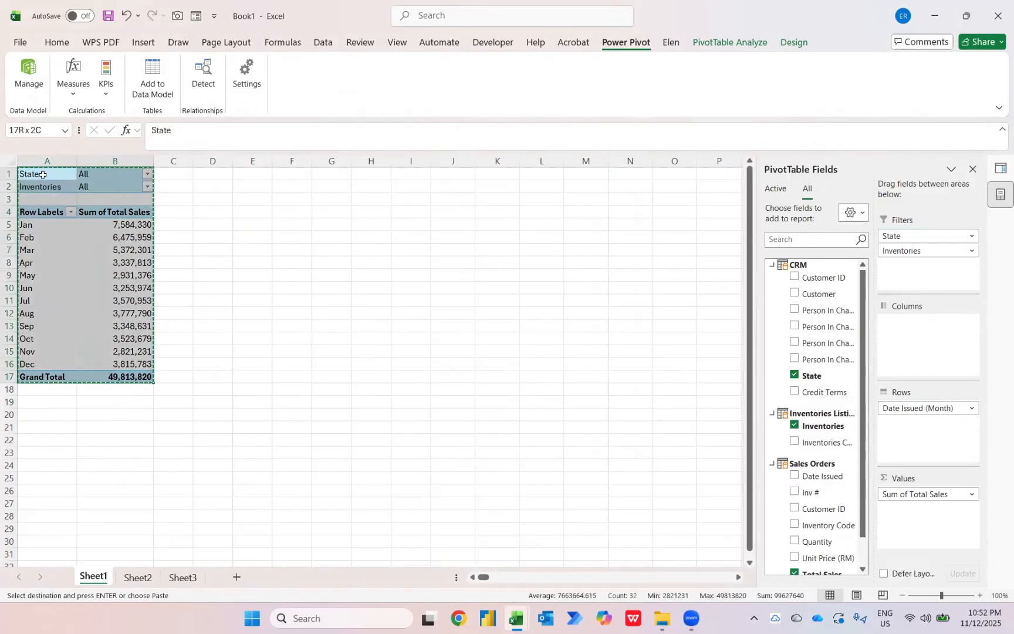
left_click(335, 179)
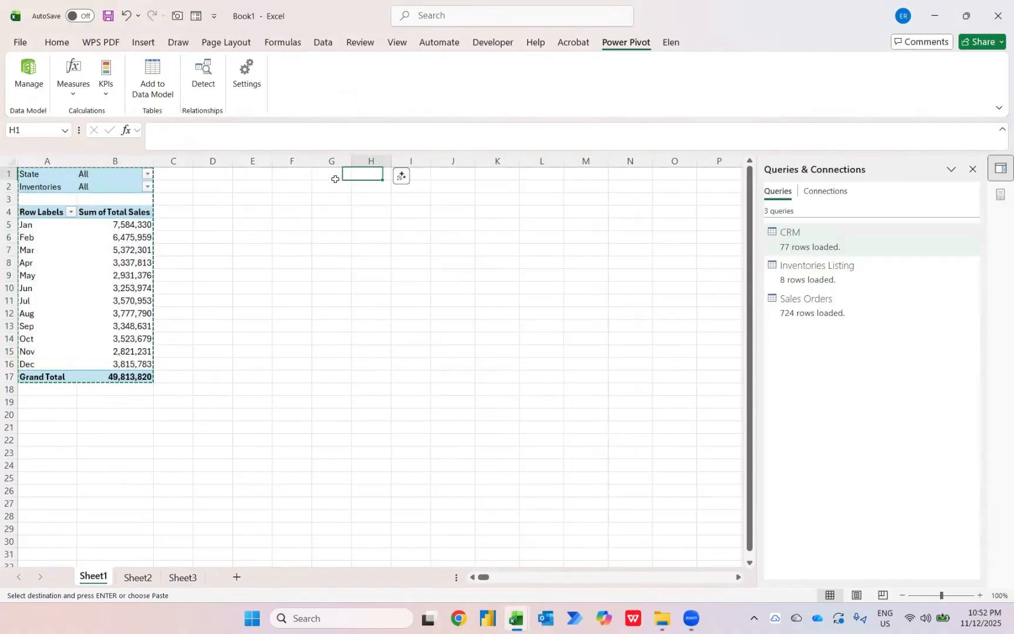
key("Right")
key("ctrl+v")
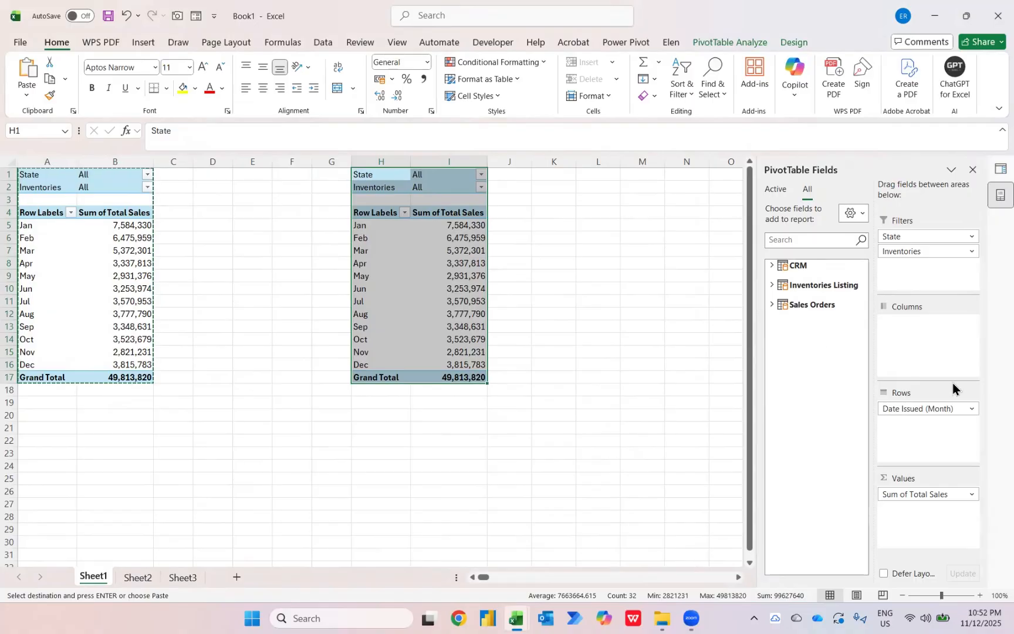
- Remove the month row field and both filters from the copied PivotTable, and add Customer from the CRM table as its rows
left_click_drag(927, 411, 816, 373)
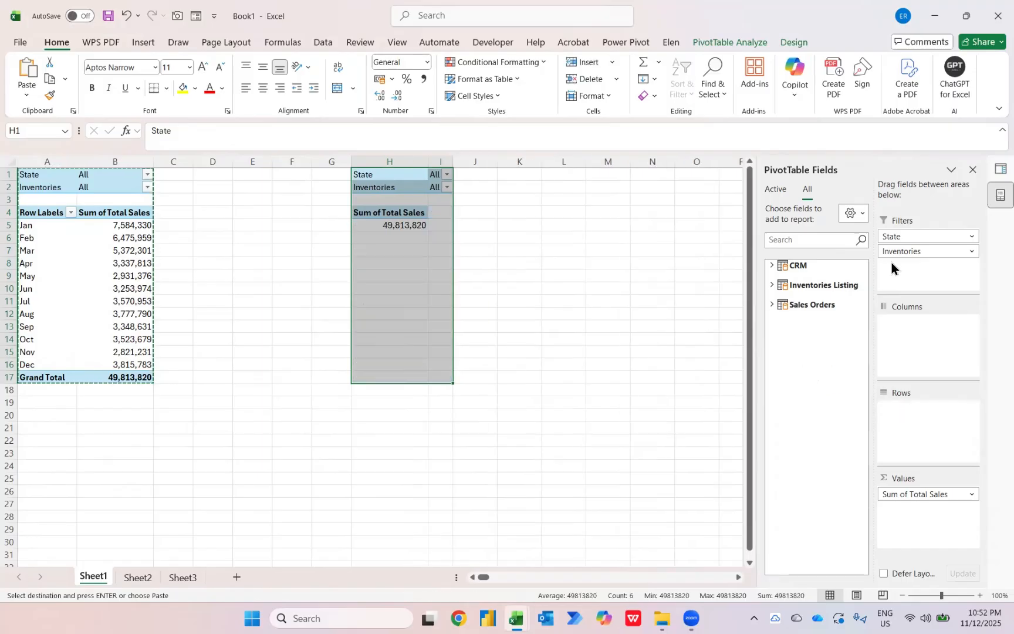
left_click_drag(891, 254, 819, 368)
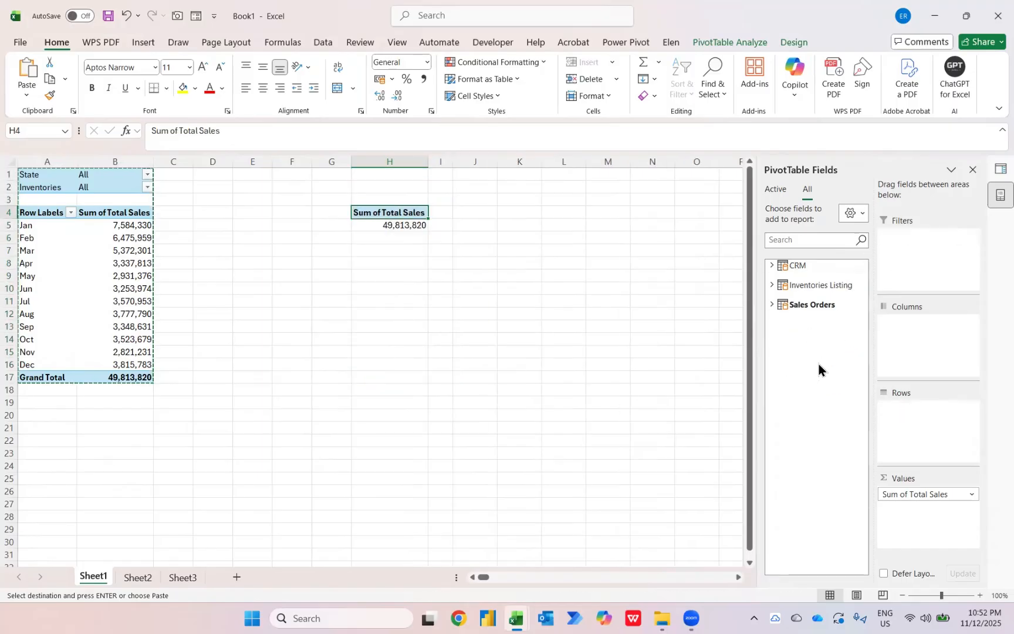
left_click(772, 265)
left_click_drag(822, 302, 923, 422)
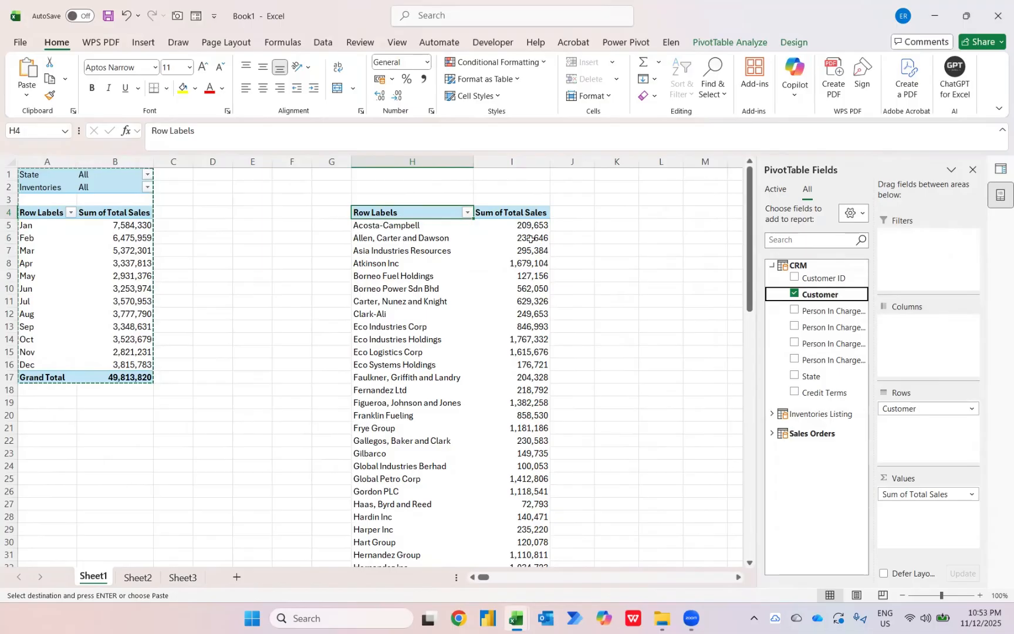
- Filter the customer PivotTable to show the top 10 items by Sum of Total Sales
left_click(467, 212)
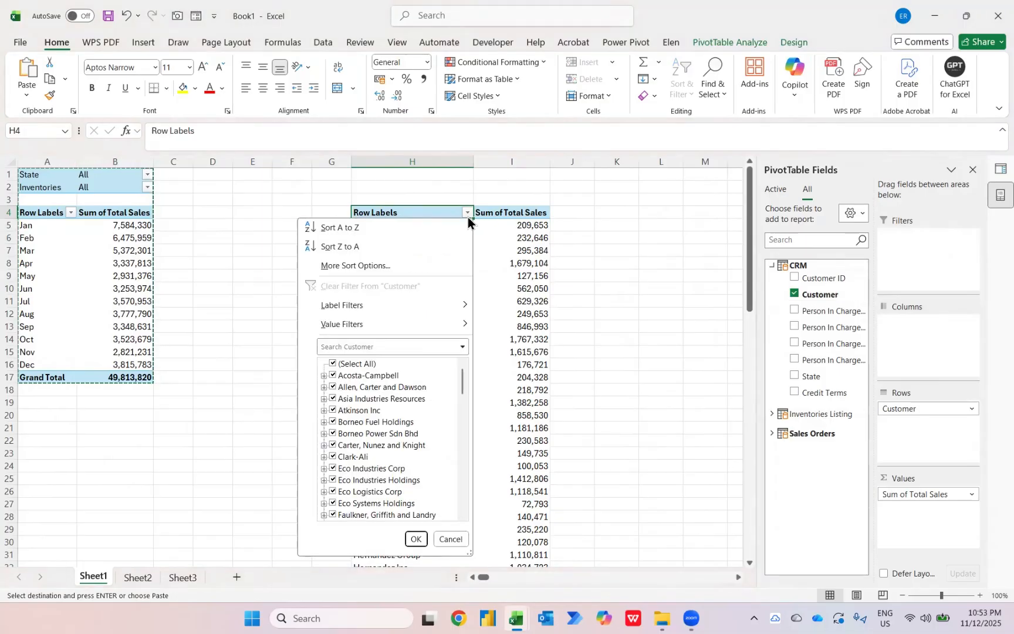
mouse_move(430, 331)
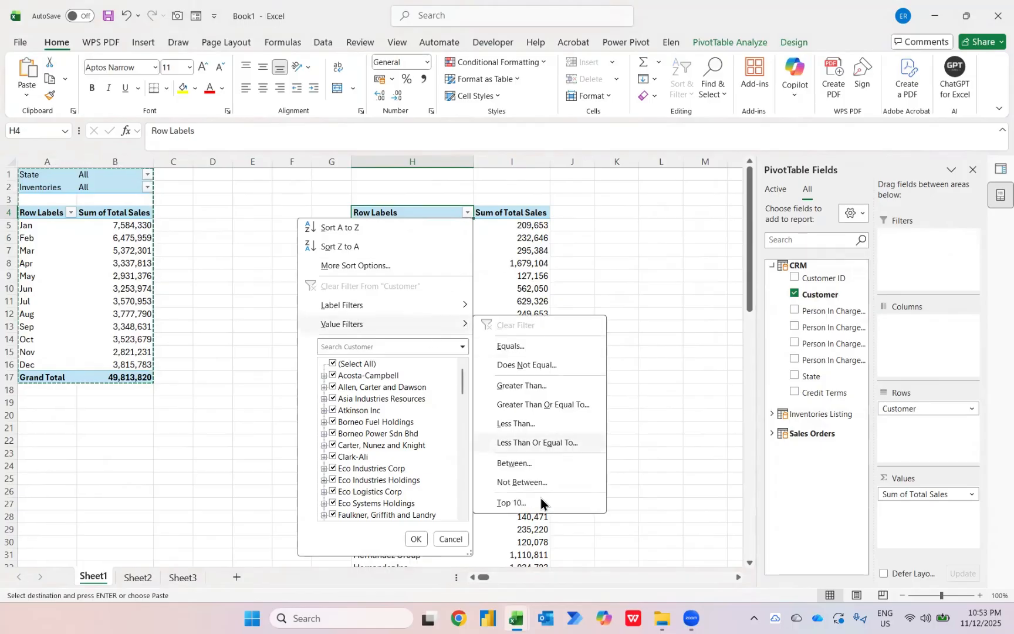
left_click(518, 504)
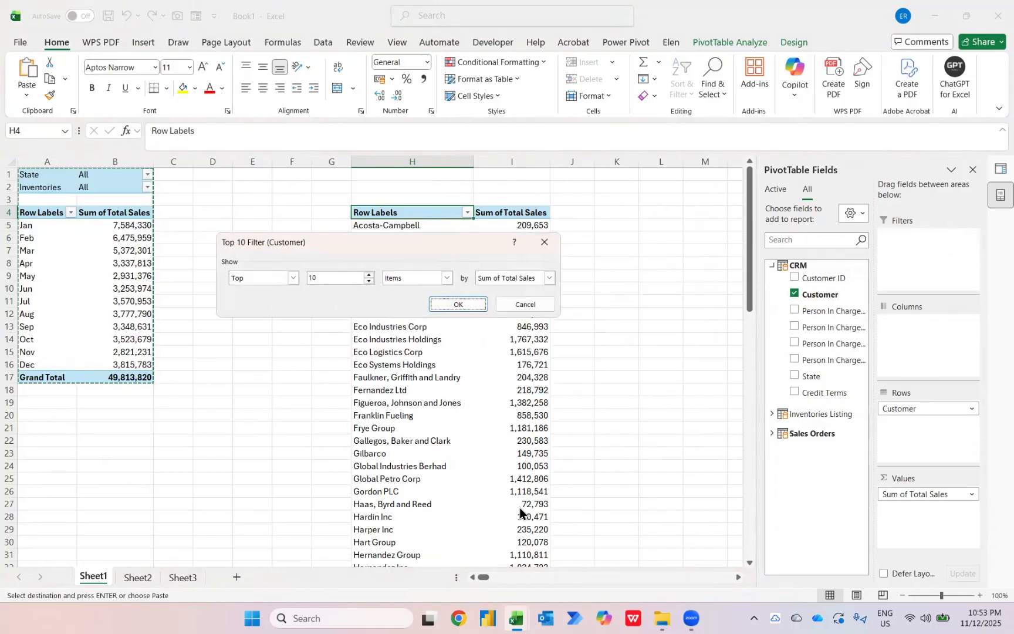
left_click(458, 302)
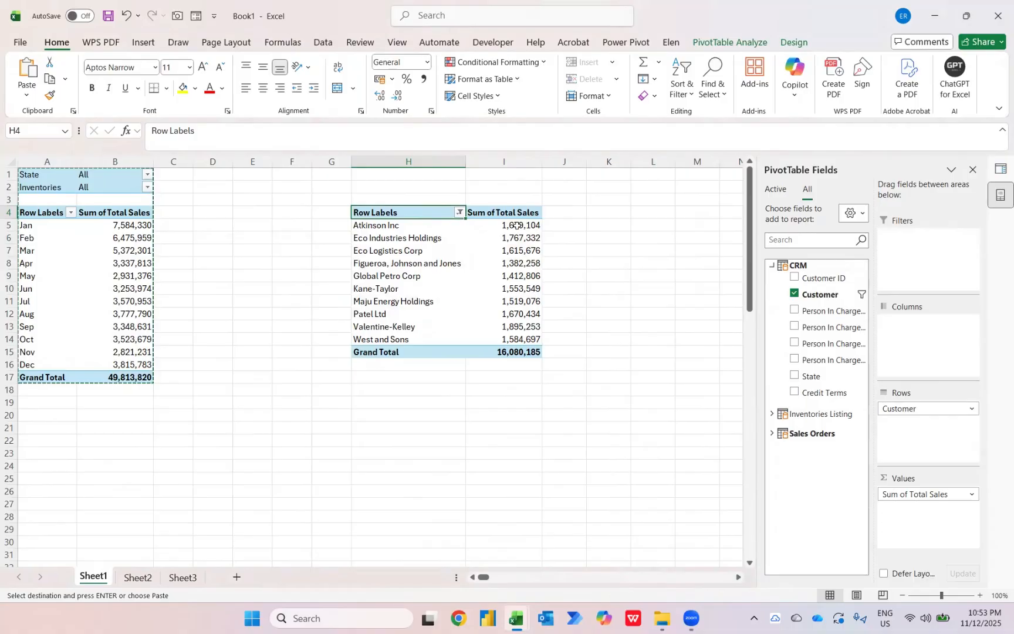
- Sort the customer PivotTable by total sales from largest to smallest
right_click(516, 226)
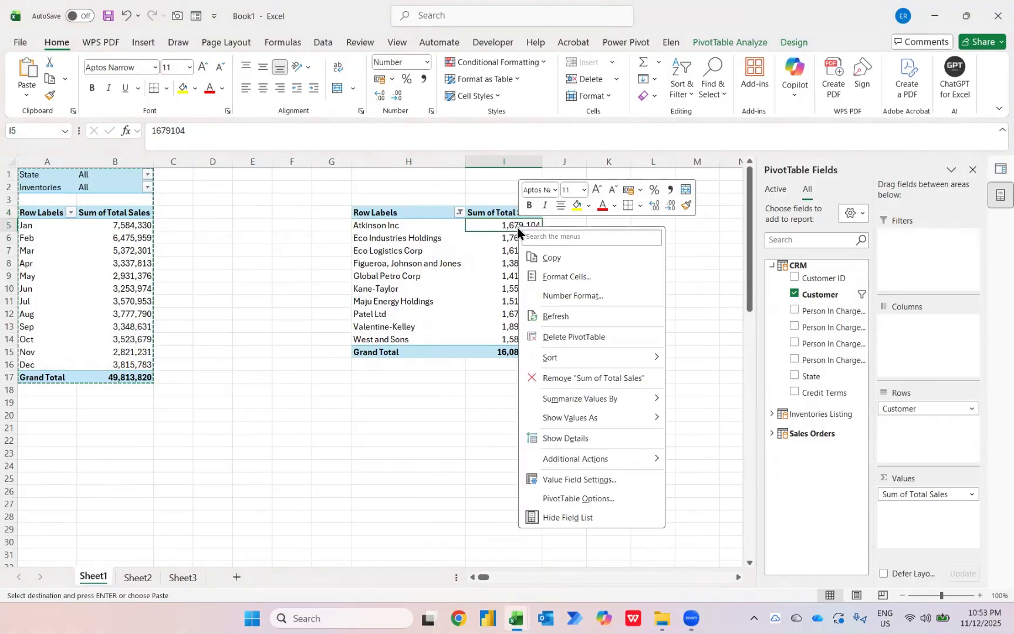
mouse_move(561, 419)
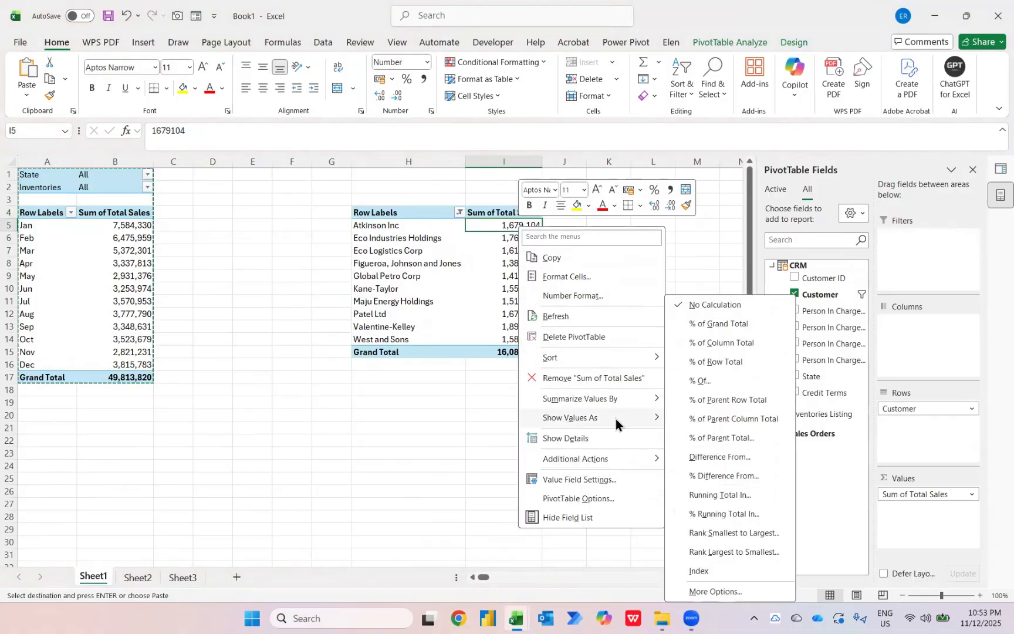
mouse_move(574, 360)
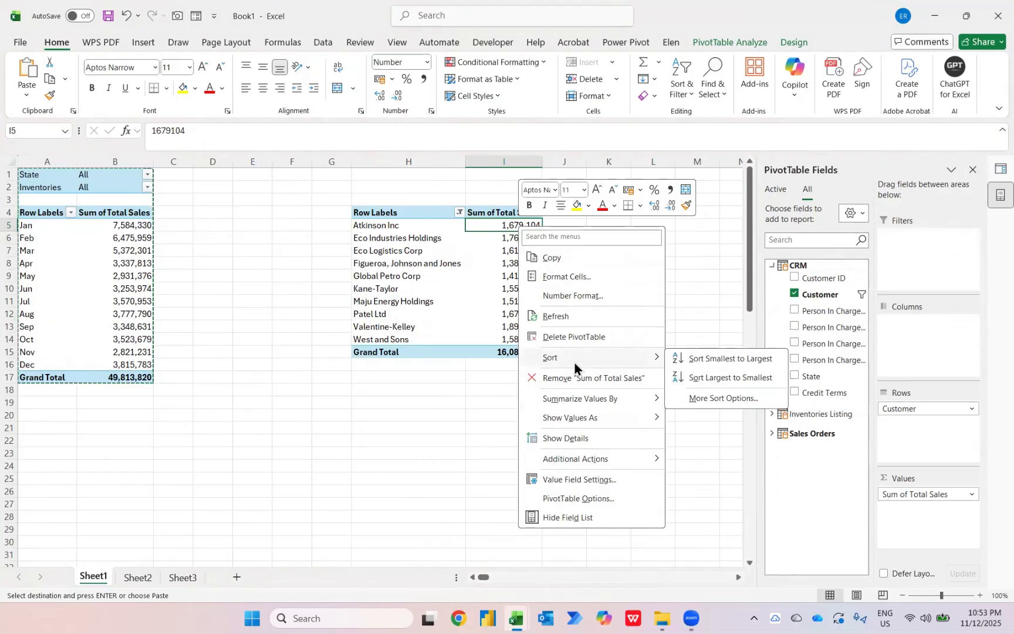
left_click(684, 377)
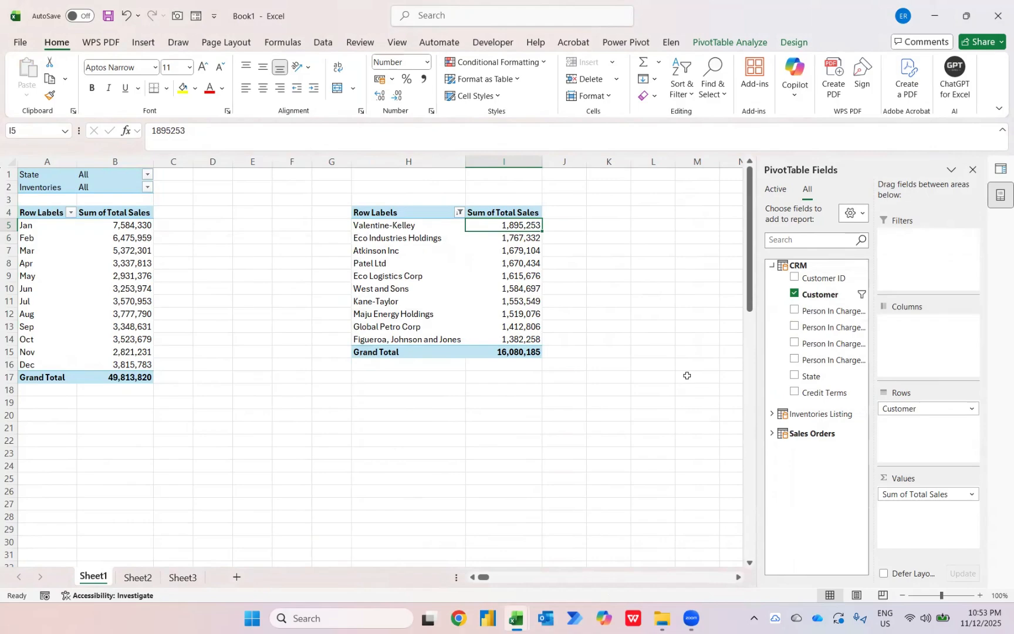
- Copy the top-customers PivotTable and paste a duplicate at cell L4
key("ctrl+a")
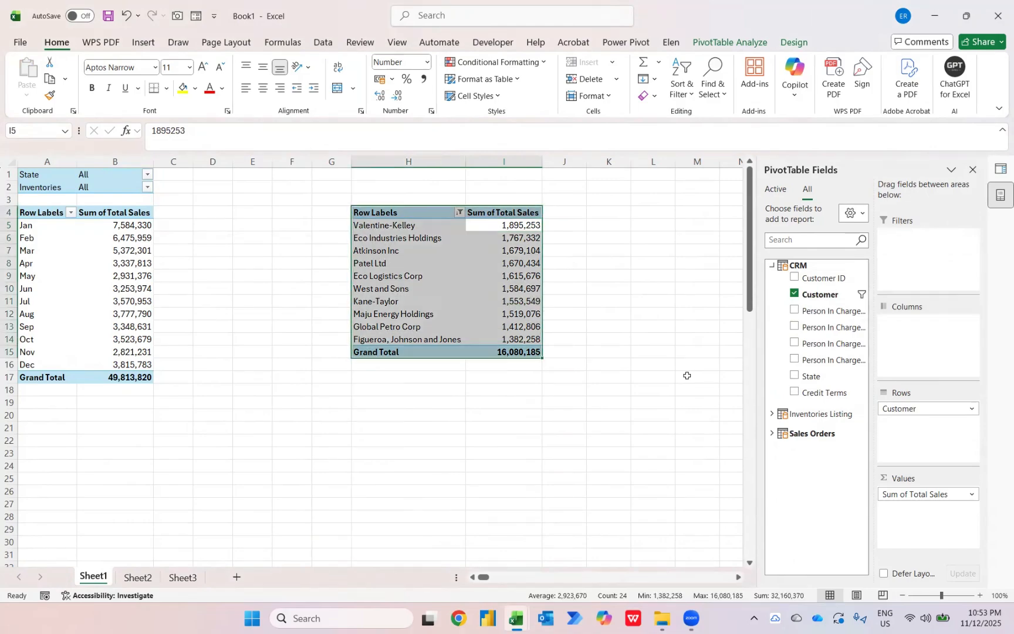
key("ctrl+c")
key("Up")
key("Right")
key("Right")
key("Right")
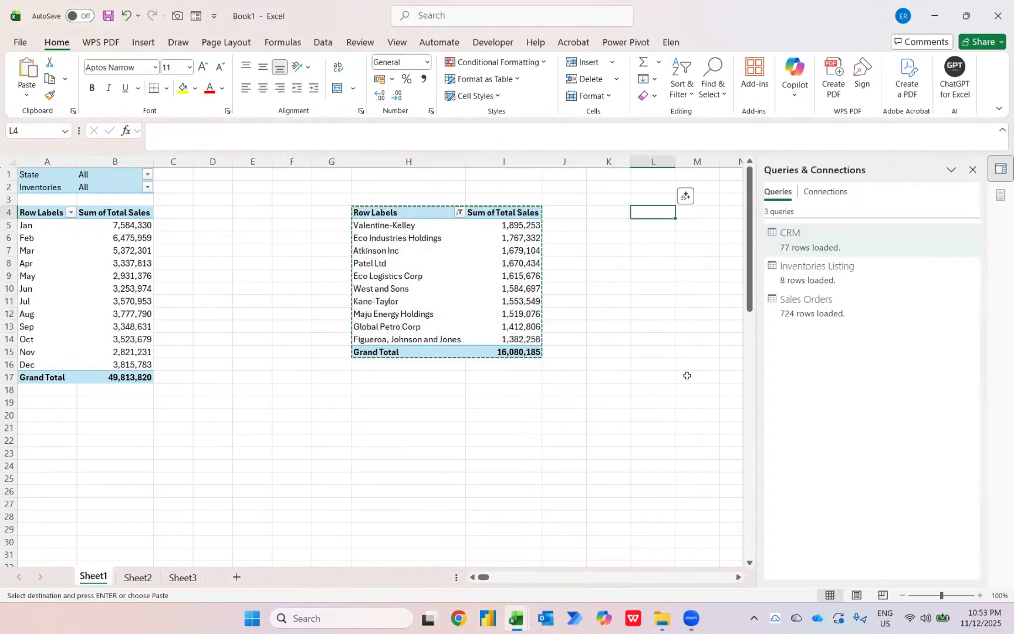
key("ctrl+v")
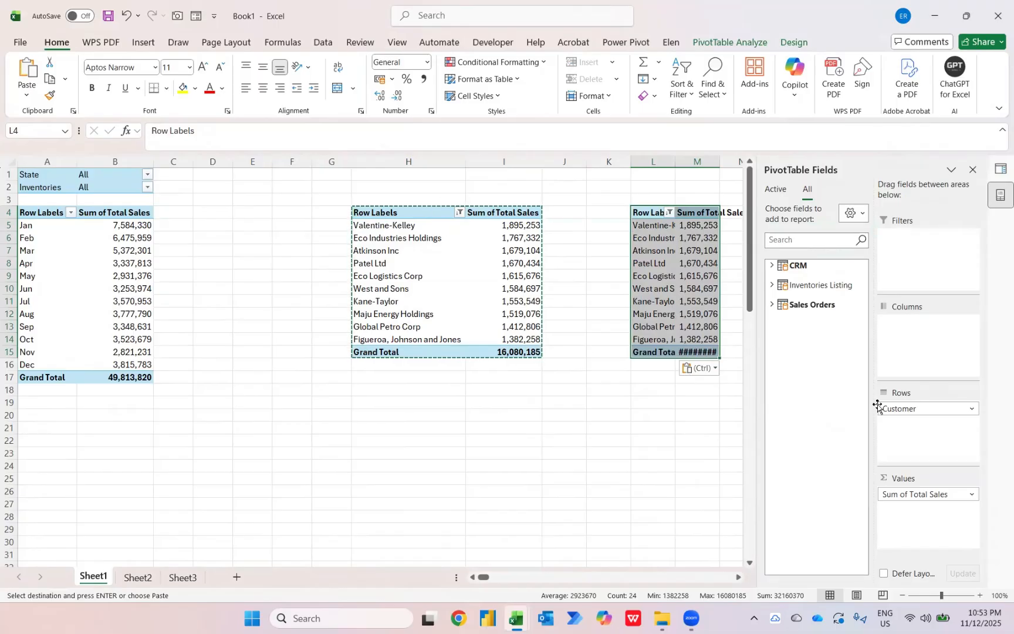
- Replace Customer with Inventories from the Inventories Listing table as the row field of the PivotTable at L4
left_click_drag(909, 407, 830, 403)
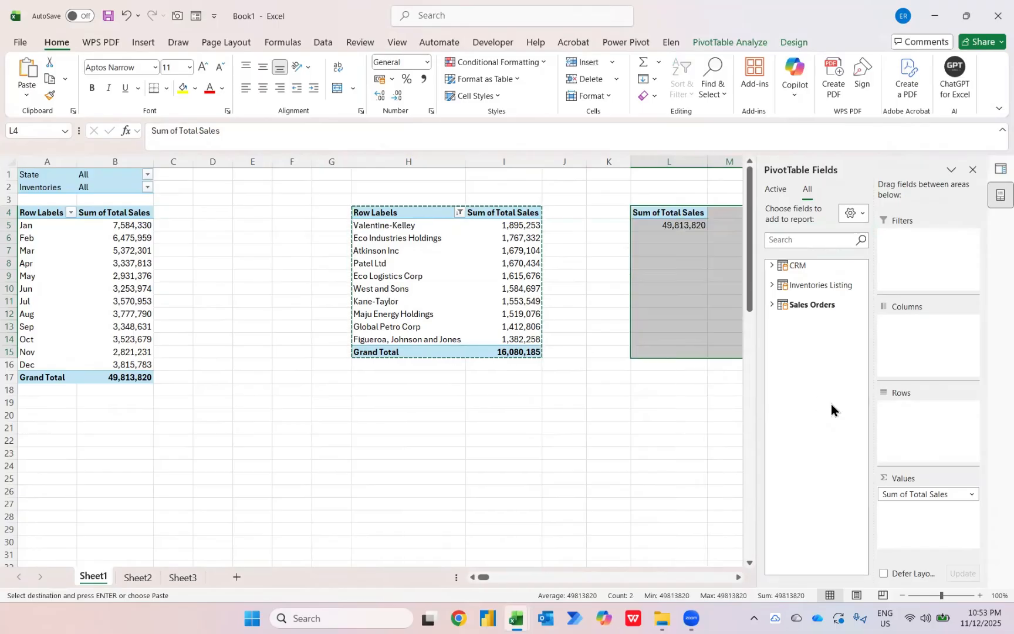
left_click(771, 285)
left_click_drag(821, 298, 915, 426)
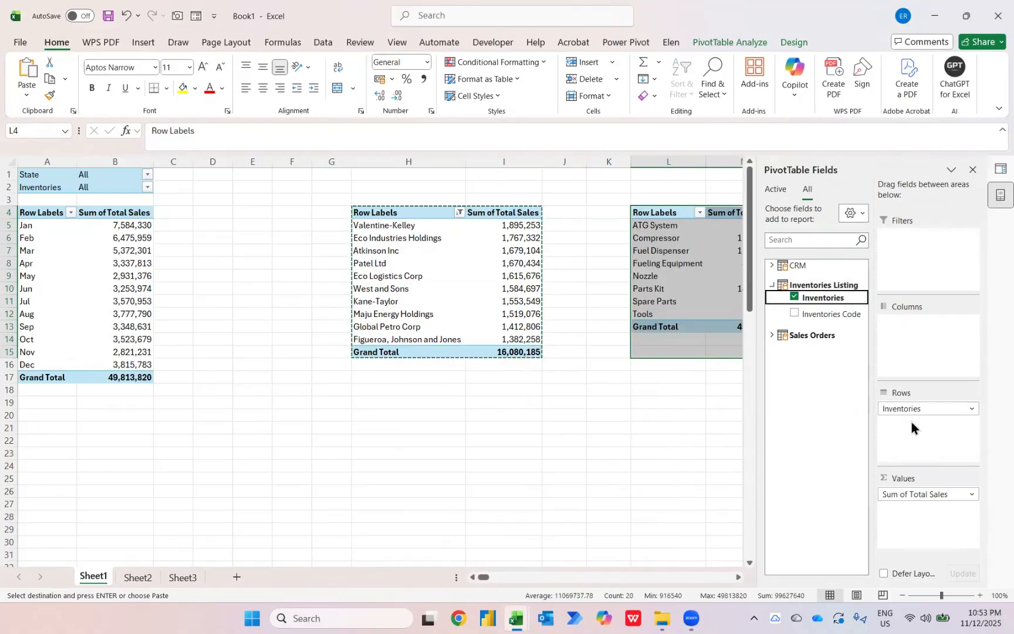
- Add Total Sales a second time to the inventory PivotTable's values and show that column as % of Grand Total
left_click(657, 217)
key("Right")
key("Right")
key("Left")
key("Down")
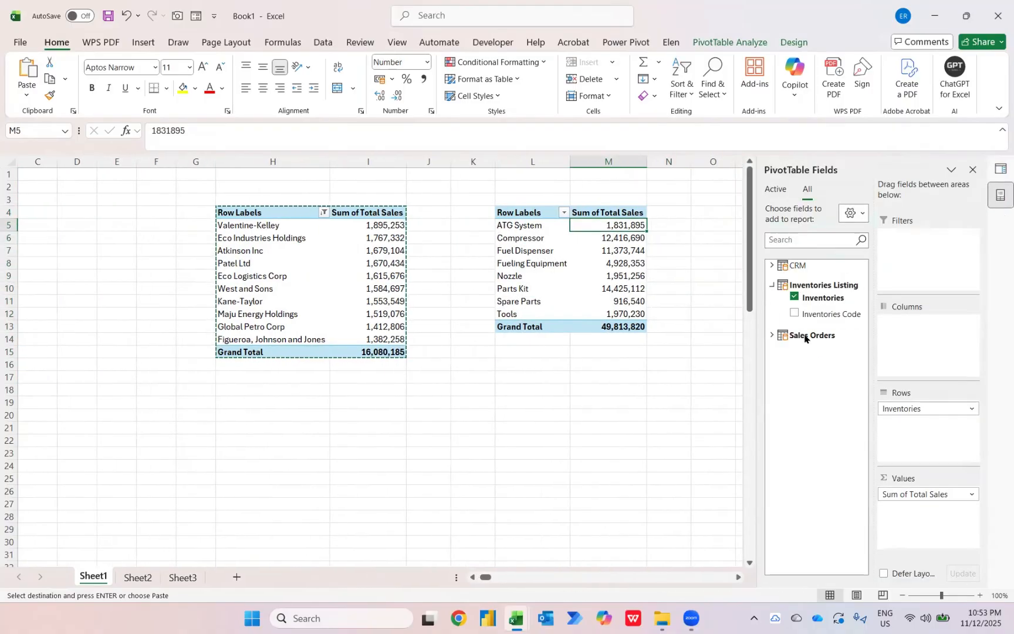
left_click(771, 335)
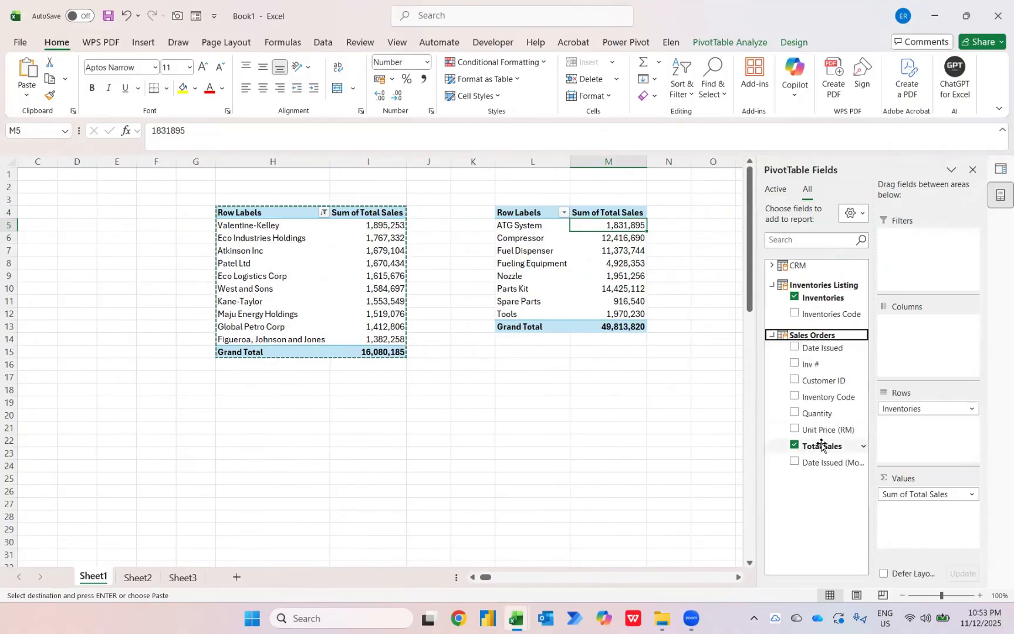
left_click_drag(822, 445, 924, 508)
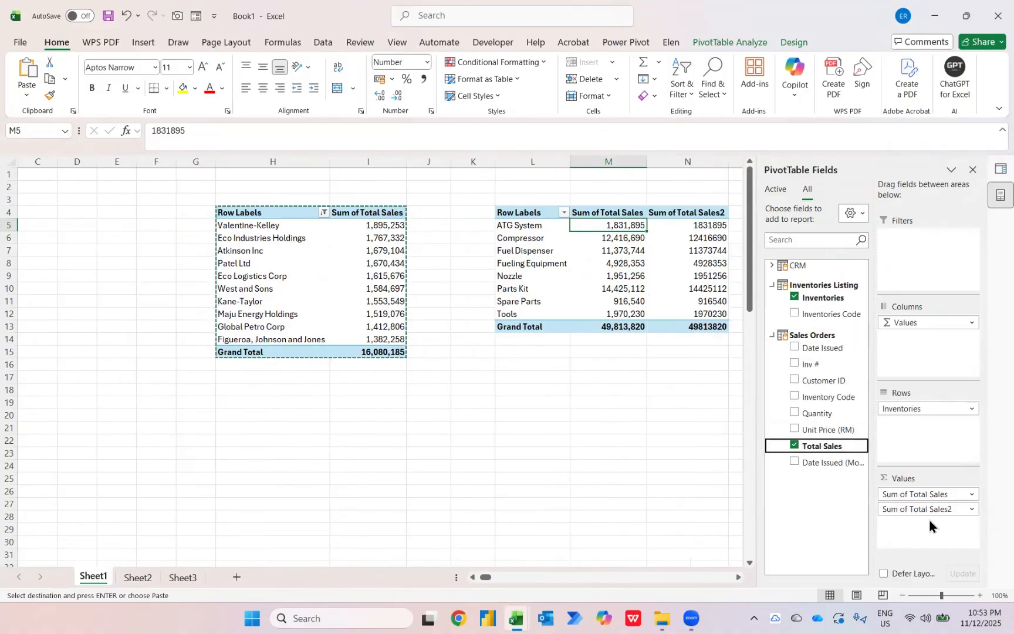
right_click(694, 225)
mouse_move(750, 417)
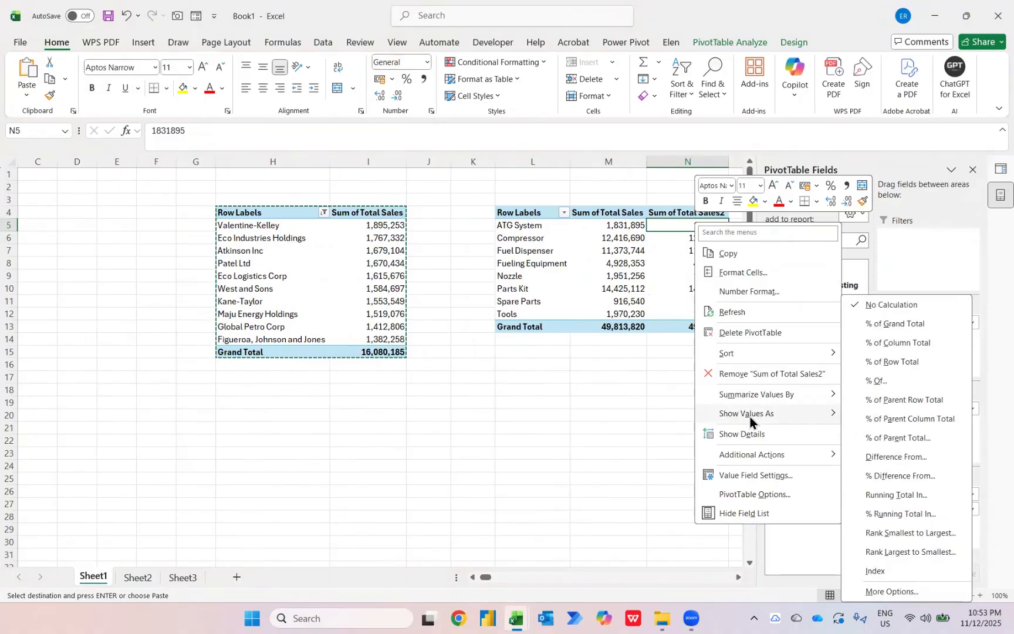
left_click(870, 325)
- Sort the inventory PivotTable by its percentage column from largest to smallest
right_click(687, 224)
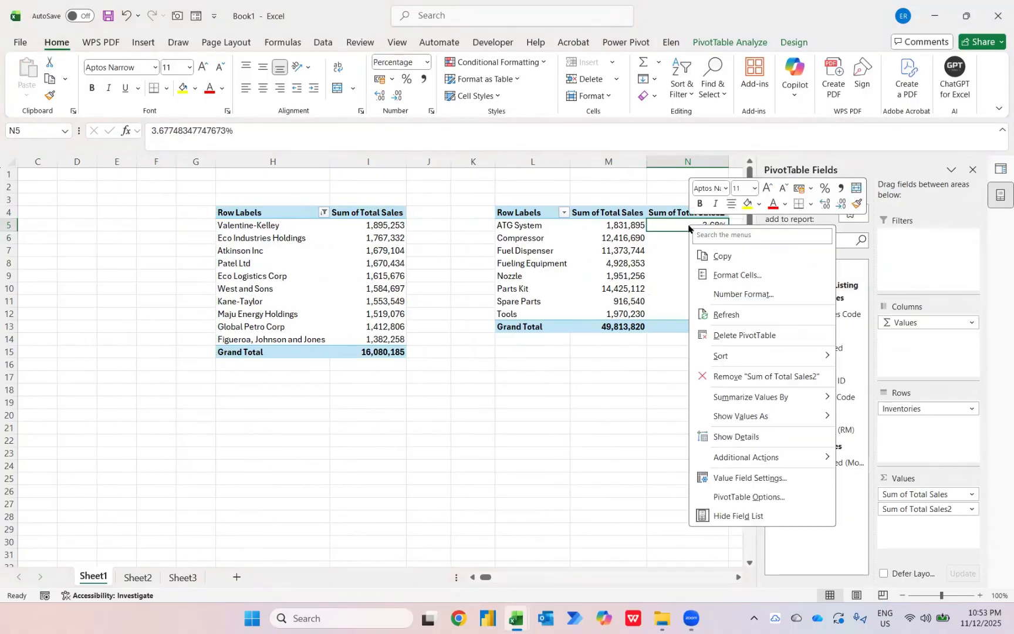
mouse_move(745, 423)
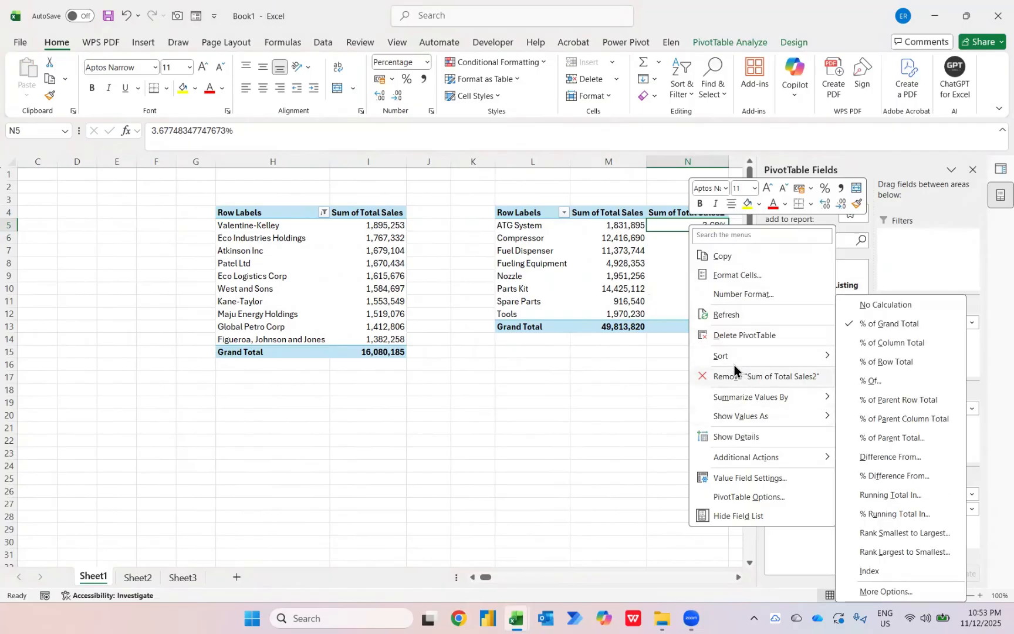
mouse_move(734, 362)
left_click(860, 377)
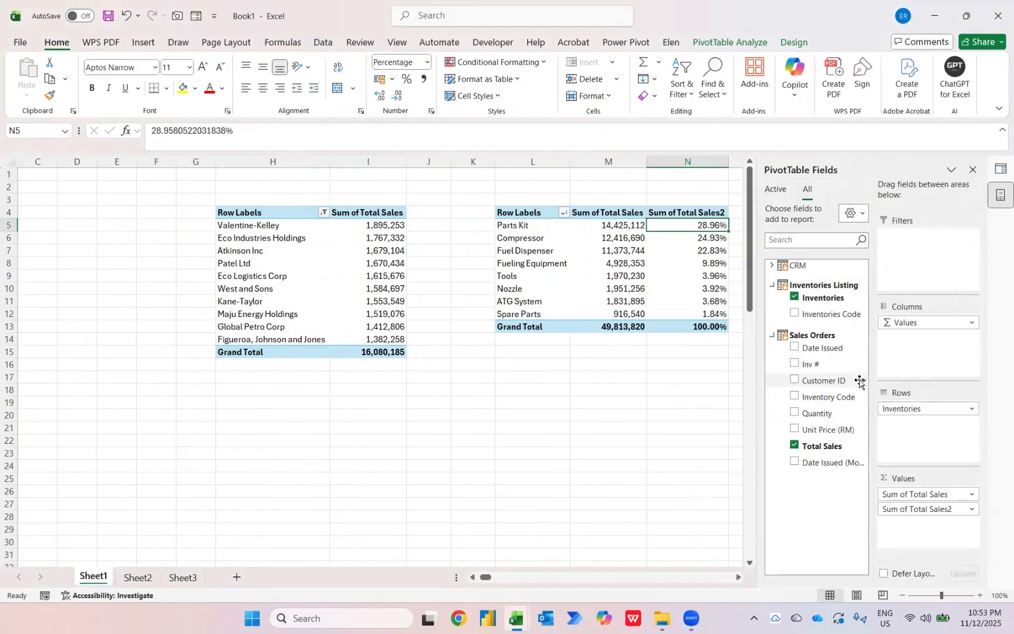
- Reorder the worksheets so Sheet1 follows Sheet2, and open the empty Sheet2 without the side pane
scroll(356, 337, "left", 5)
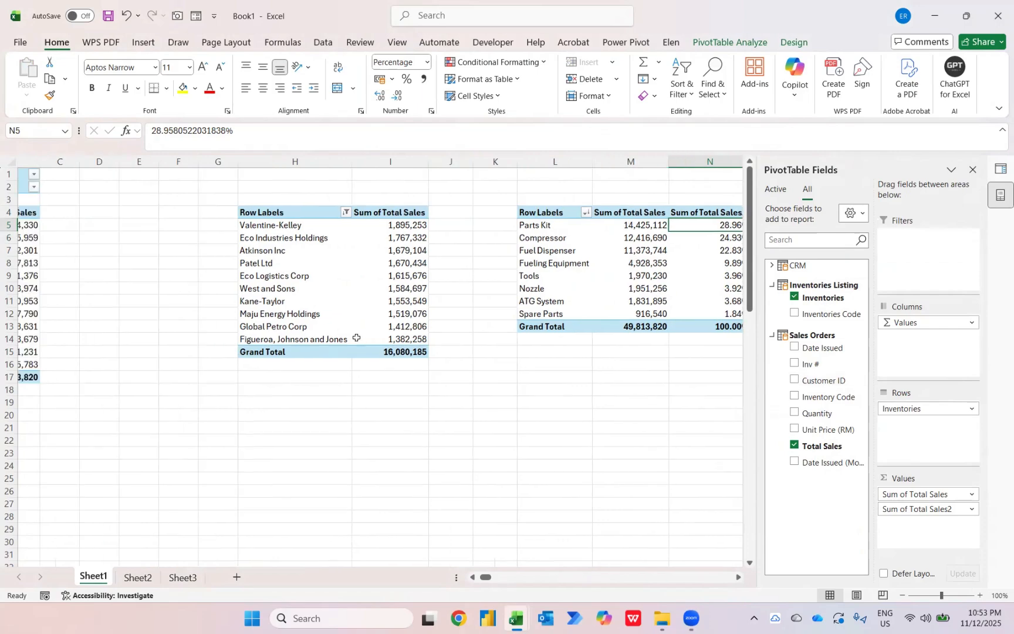
scroll(357, 337, "right", 3)
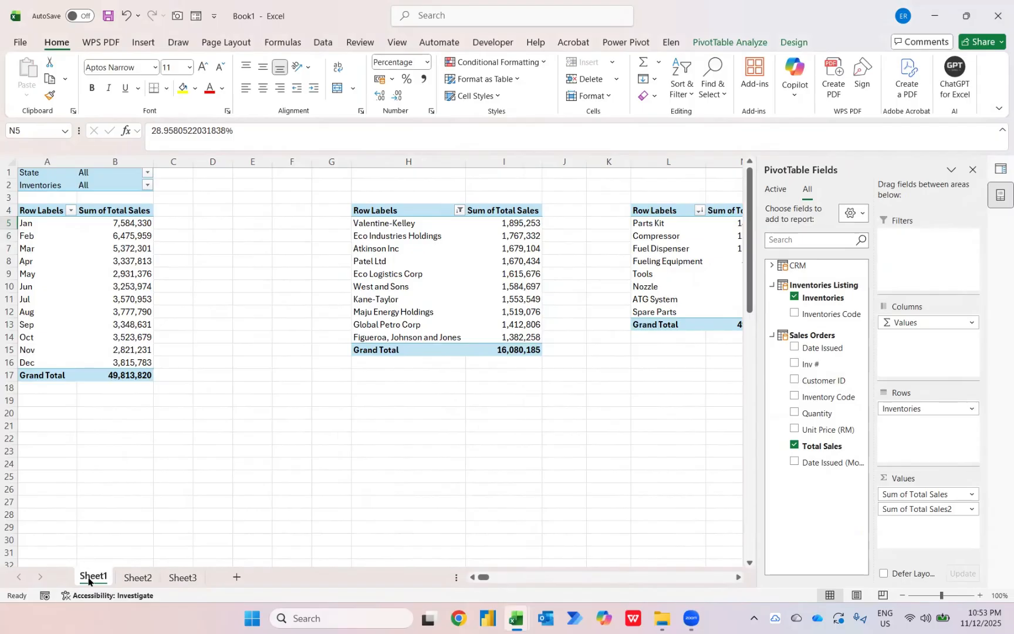
left_click_drag(89, 578, 164, 579)
left_click(100, 578)
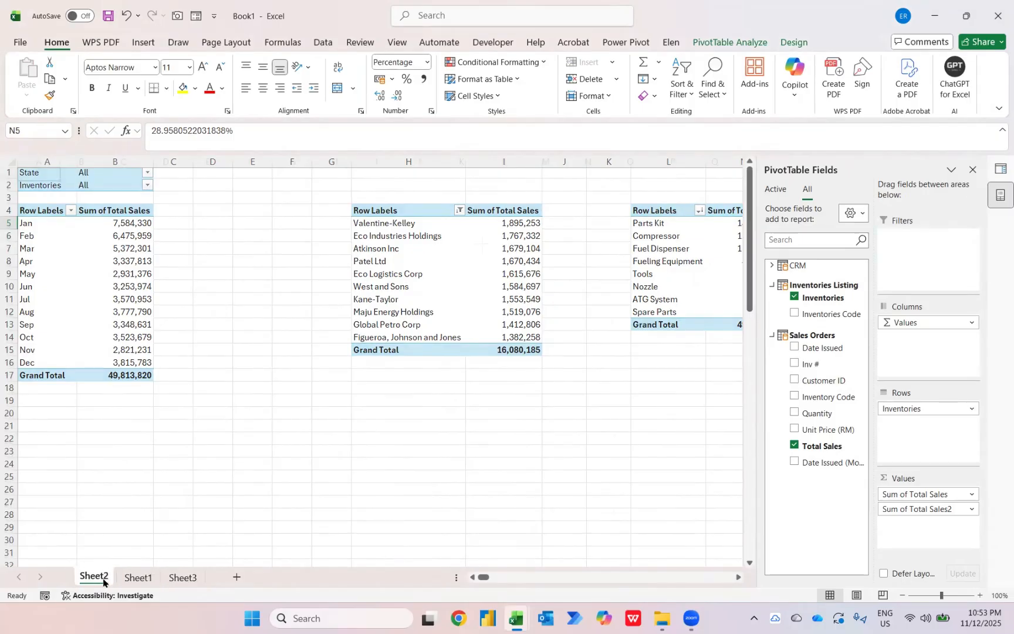
left_click(972, 170)
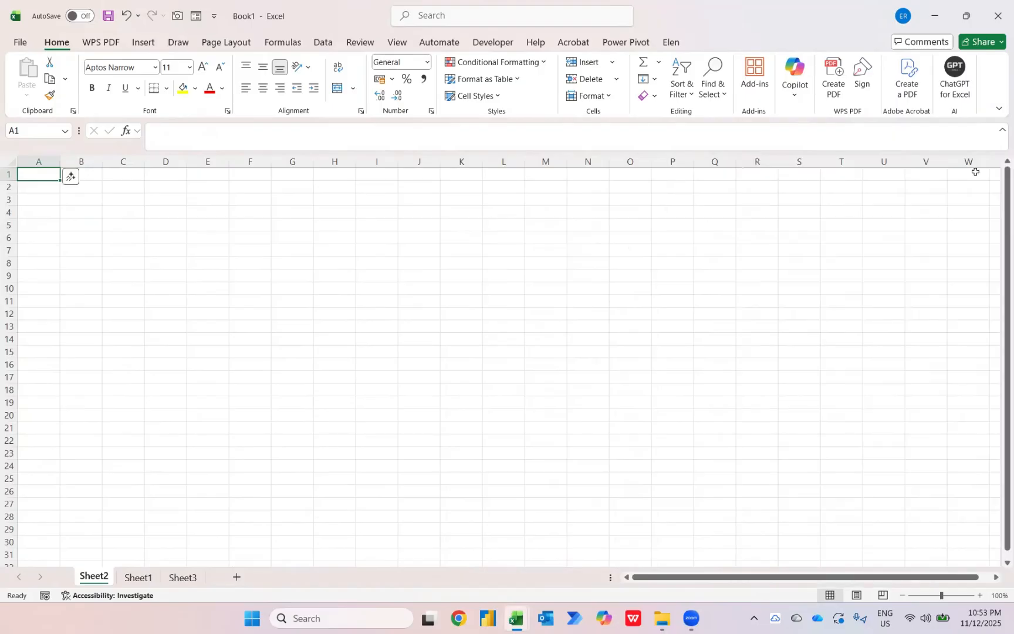
- Merge and center the range A1:W3 on Sheet2 as one header cell
left_click(949, 201)
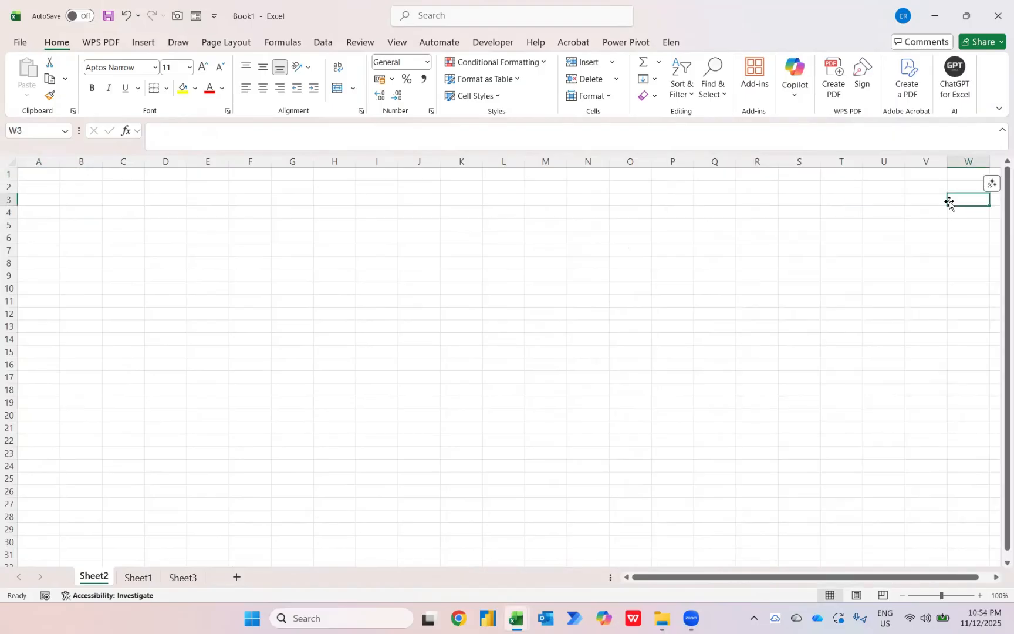
key("ctrl+shift+Home")
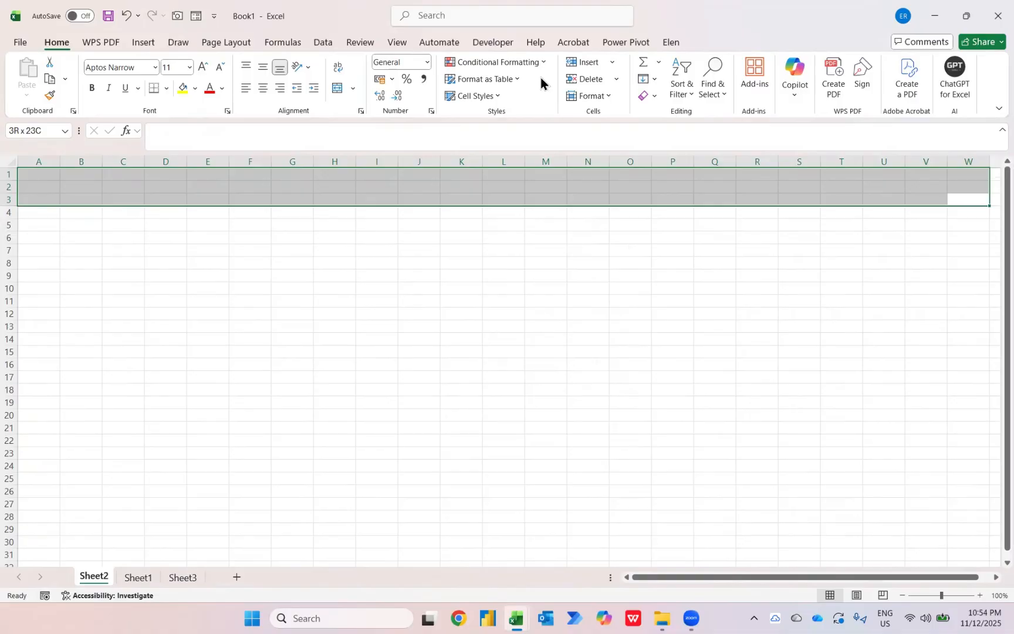
left_click(338, 88)
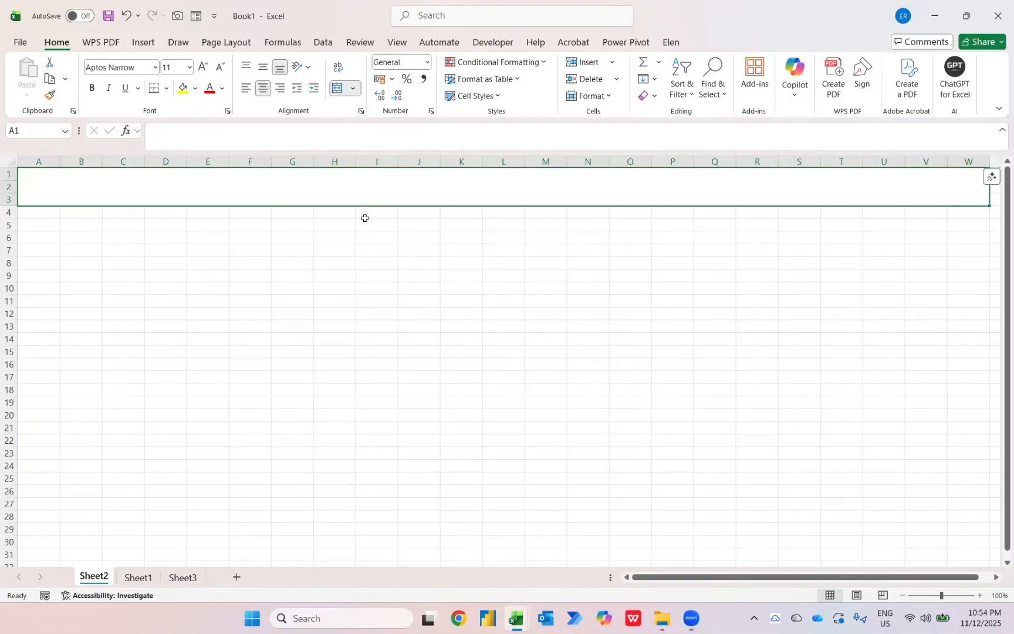
- Copy the State and Inventories filter values from B1:B2 on Sheet1 into D1:D2
left_click(138, 577)
left_click(85, 174)
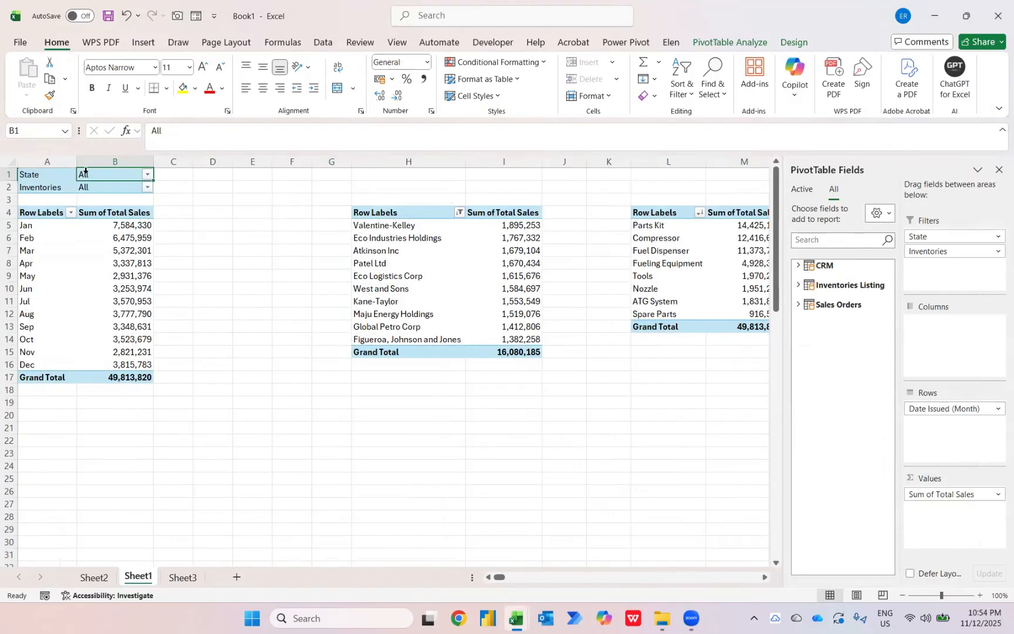
key("shift+Down")
key("ctrl+c")
key("Right")
key("Right")
key("shift+Down")
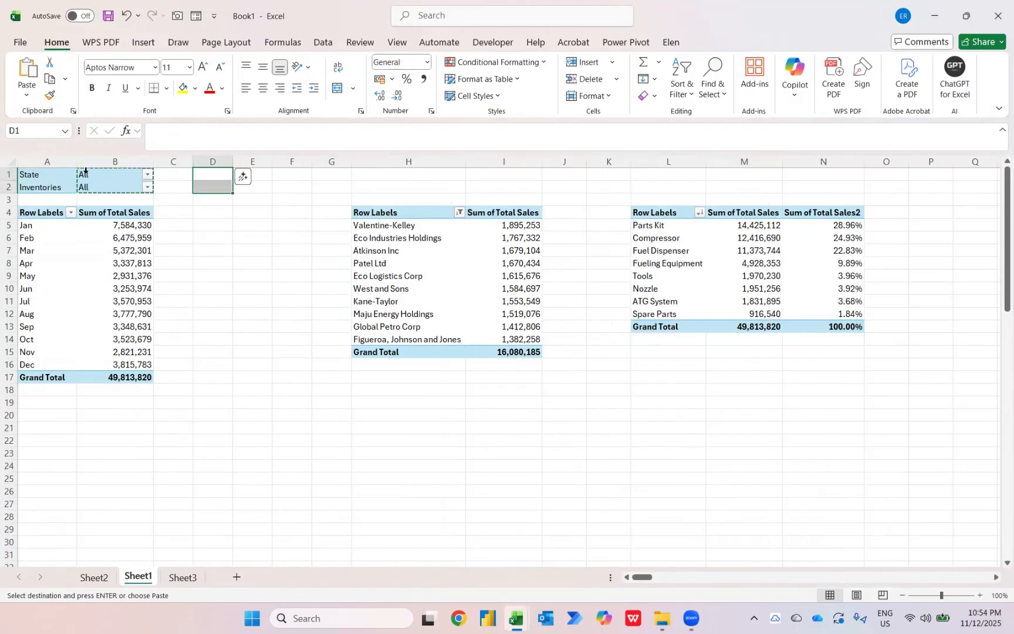
key("ctrl+v")
- Enter the formula =IF(B1=D1,"Malaysia",B1) in cell E1 of Sheet1
key("Right")
type("=IF(")
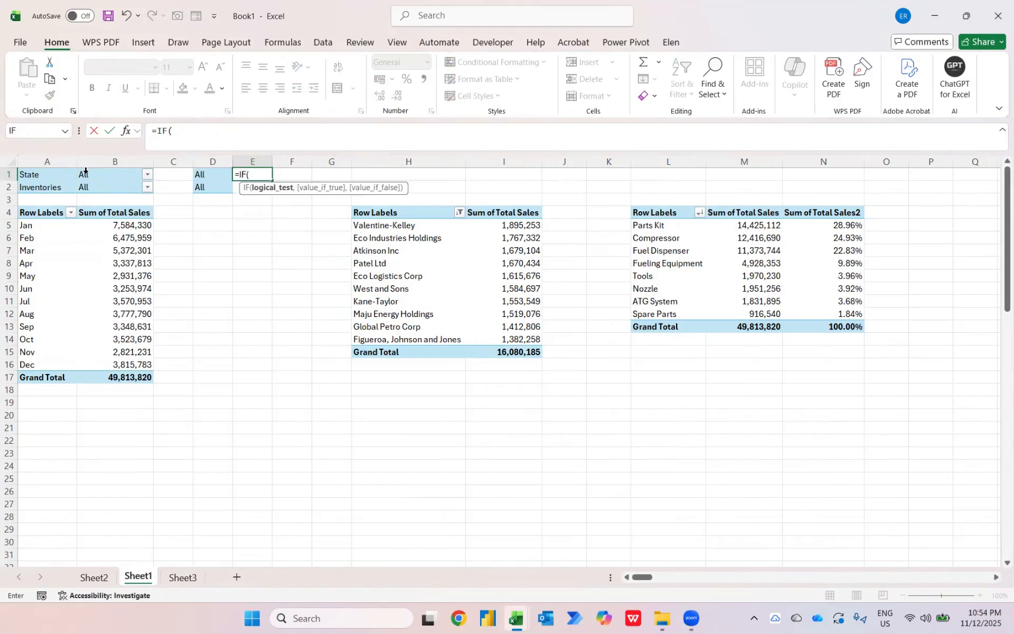
left_click(85, 174)
type("=")
key("Left")
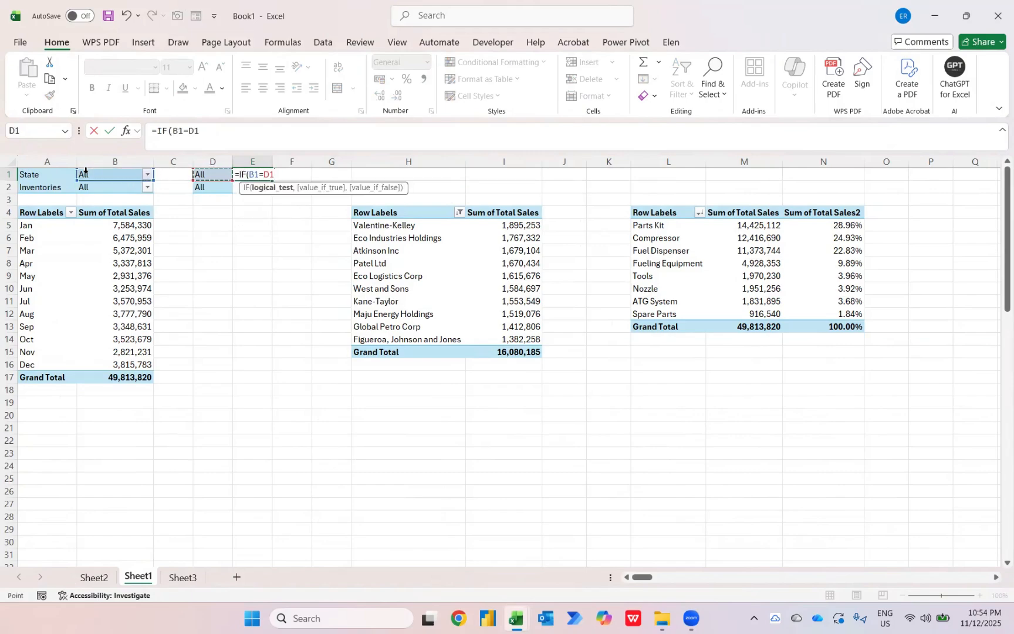
type(",\"Malaysia")
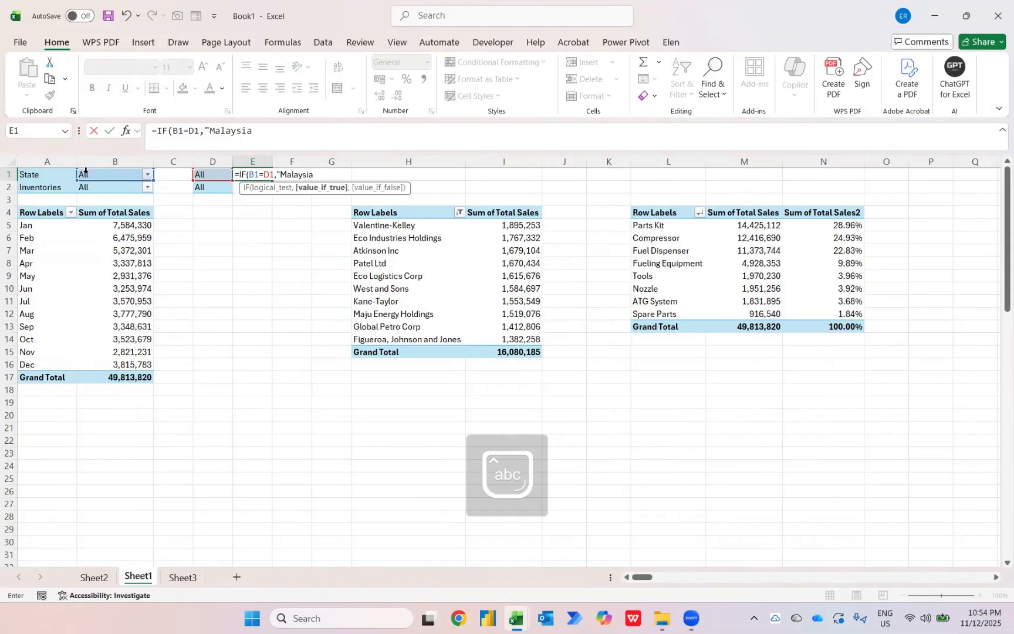
type("\",b1")
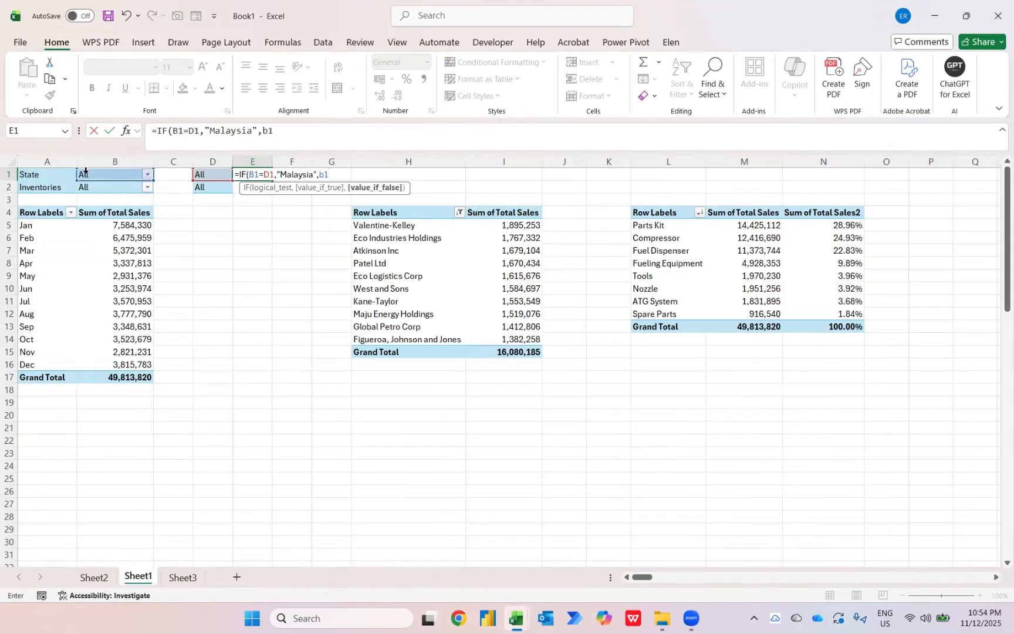
key("Return")
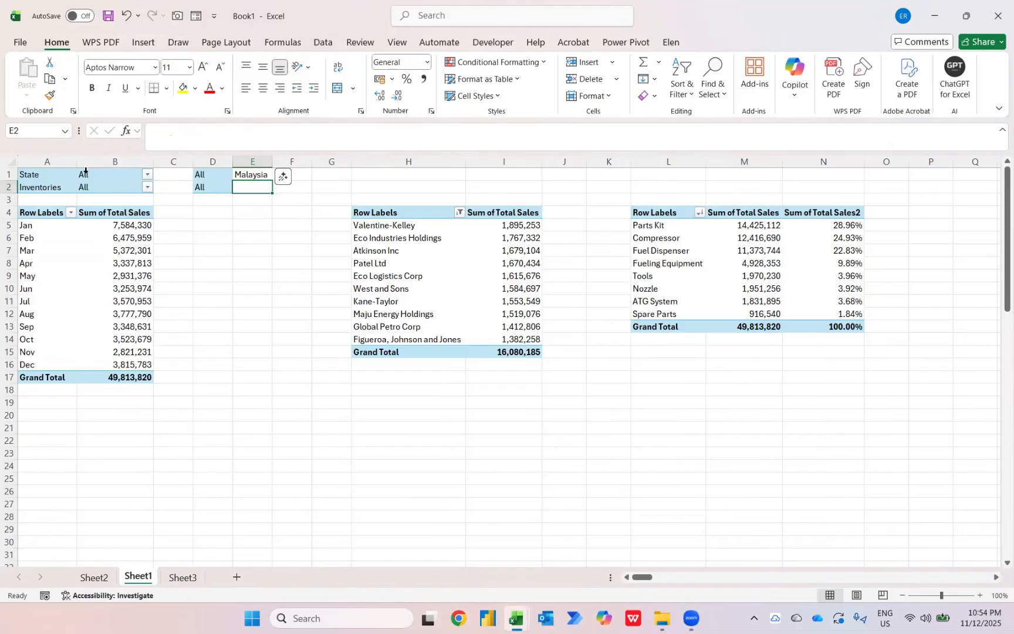
- Fill the E1 formula down into E2 and replace its "Malaysia" text with "Overall Products"
key("ctrl+d")
key("F2")
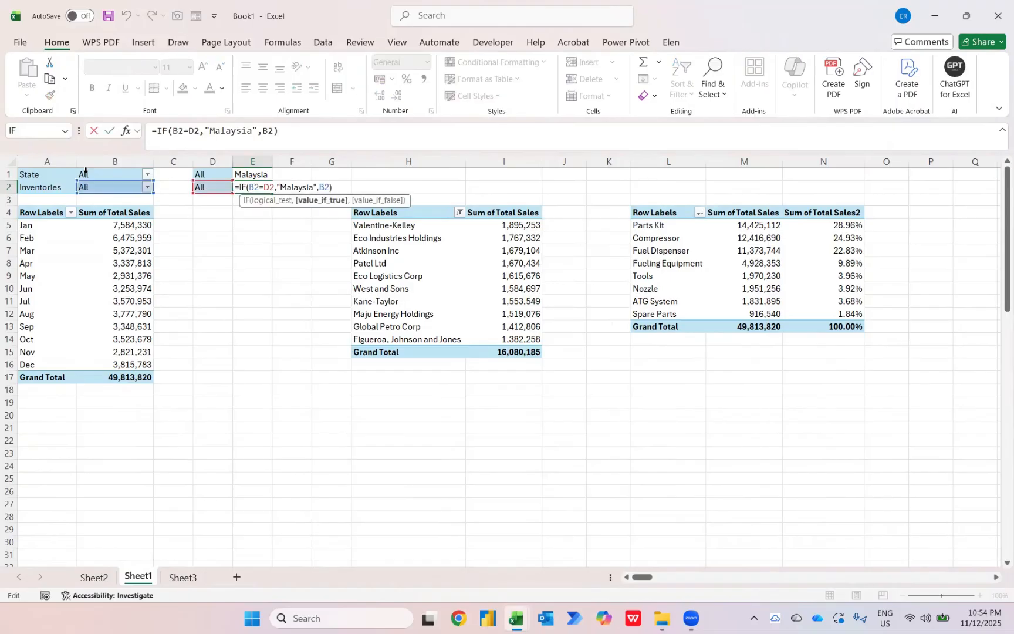
key("Left")
key("Left")
key("Left")
key("Left")
key("Left")
key("ctrl+shift+Left")
type("Overal")
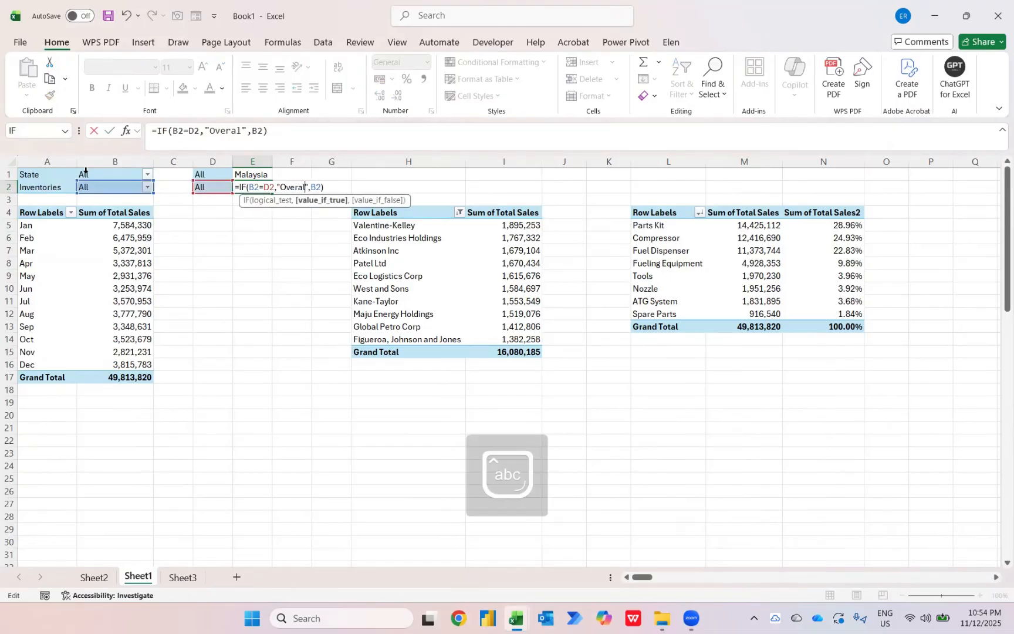
type("l Products")
key("Return")
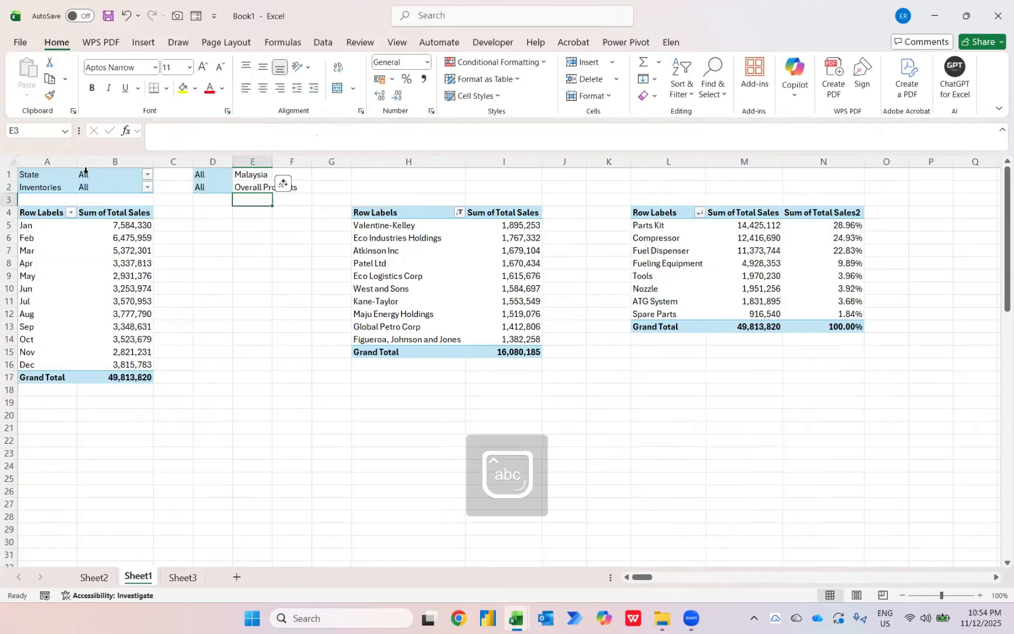
- Enter the title formula ="Sales of "&Sheet1!E2&" in "&Sheet1!E1 in the merged header cell of Sheet2
key("ctrl+Page_Up")
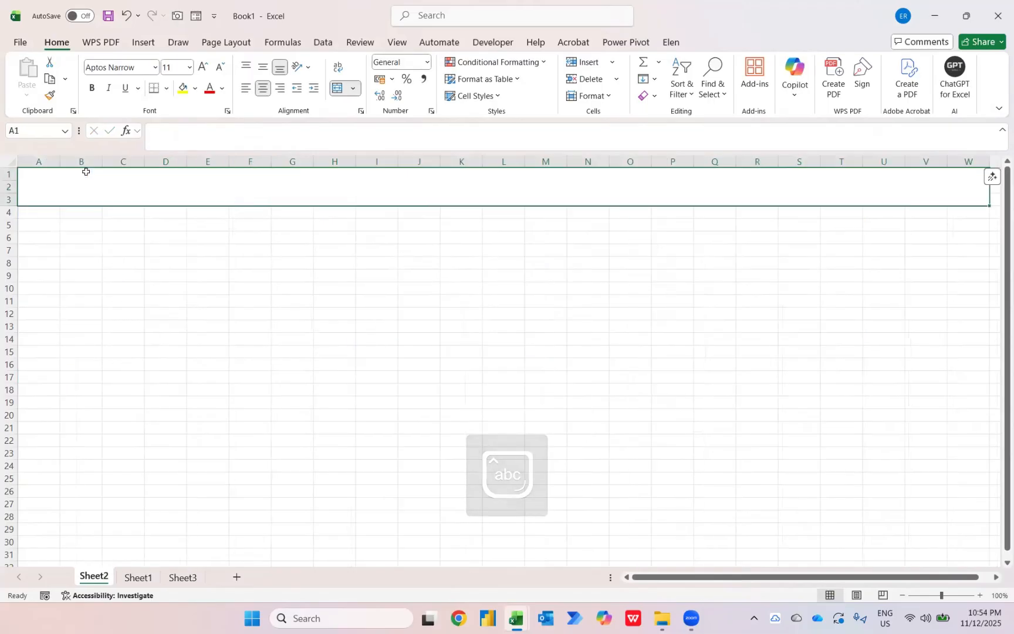
type("=\"Sales ofd")
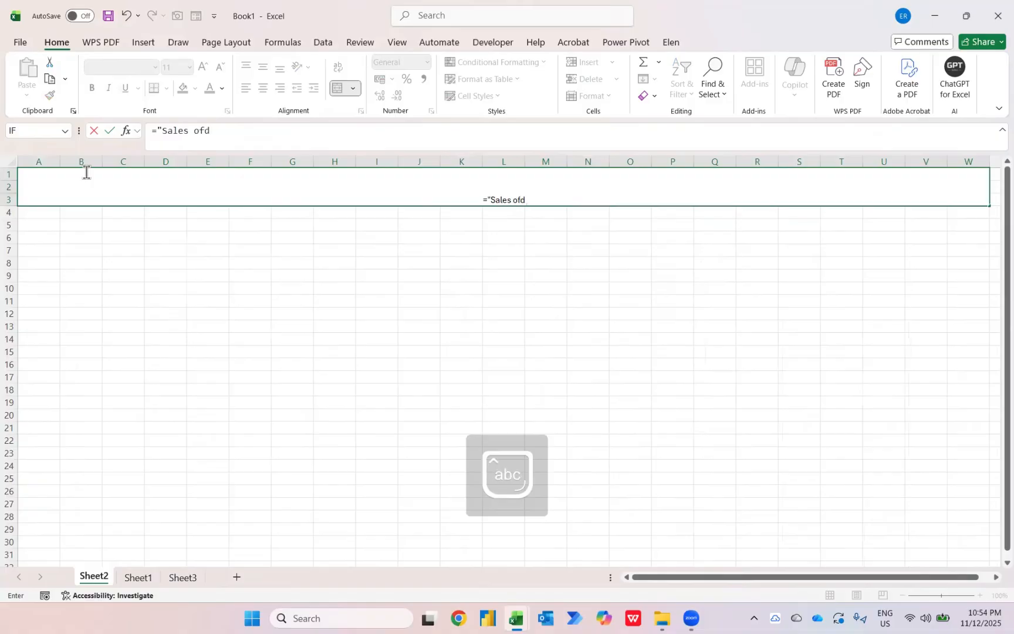
key("BackSpace")
type("\"&")
key("ctrl+Page_Down")
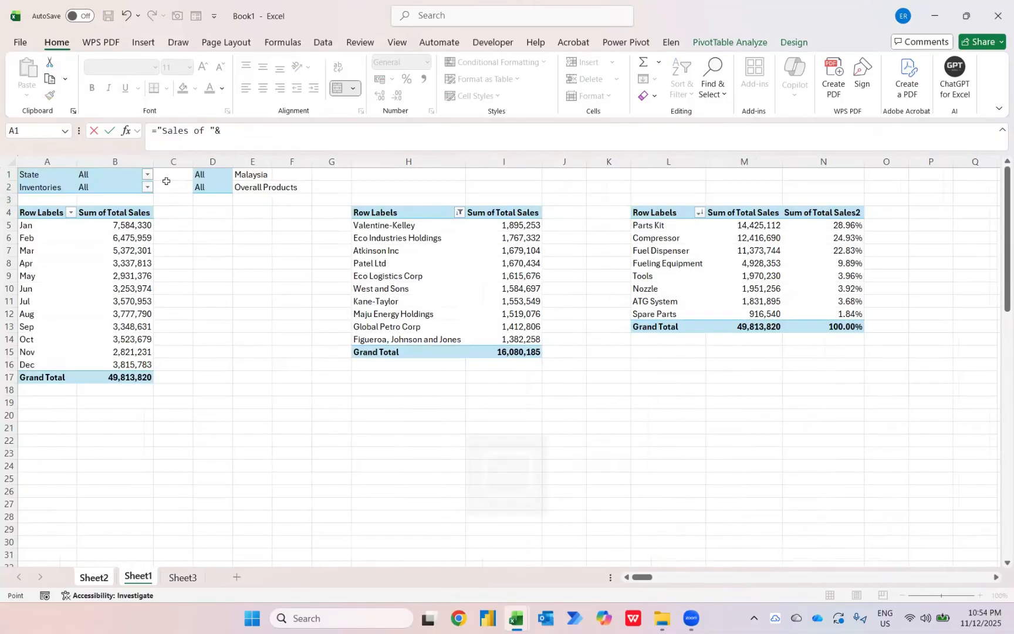
left_click(248, 186)
type("&\" in ")
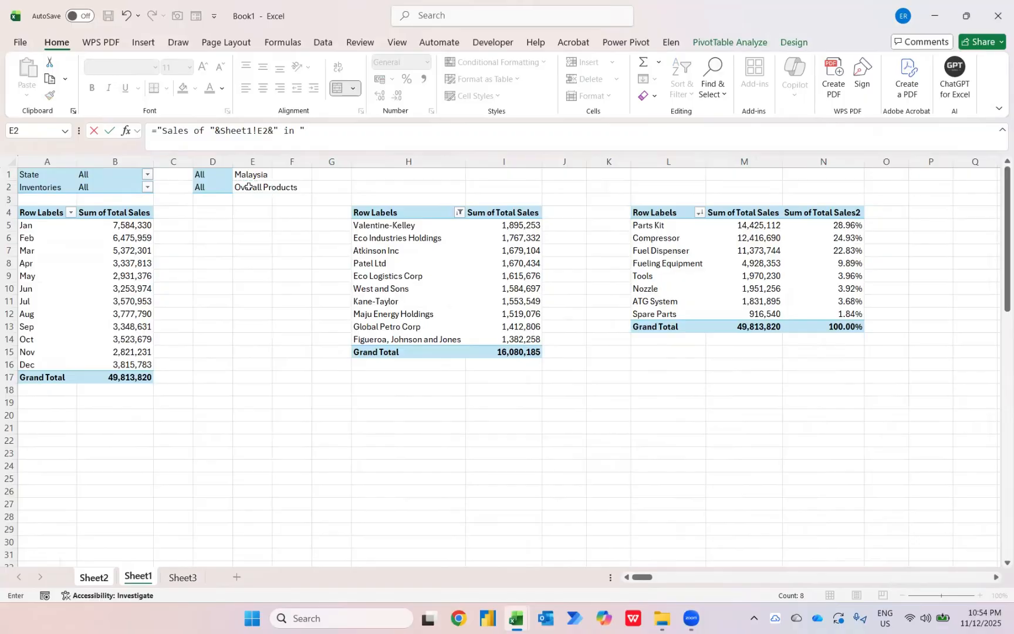
type("\"&")
left_click(251, 175)
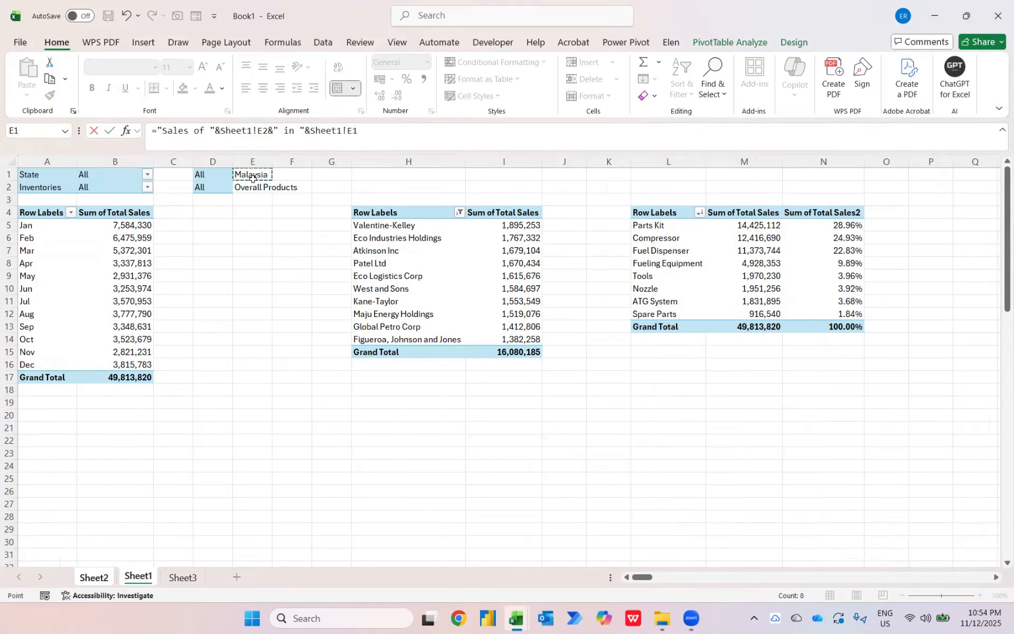
key("Return")
- Format the Sheet2 title as middle-aligned, bold, with font size 36
left_click(253, 178)
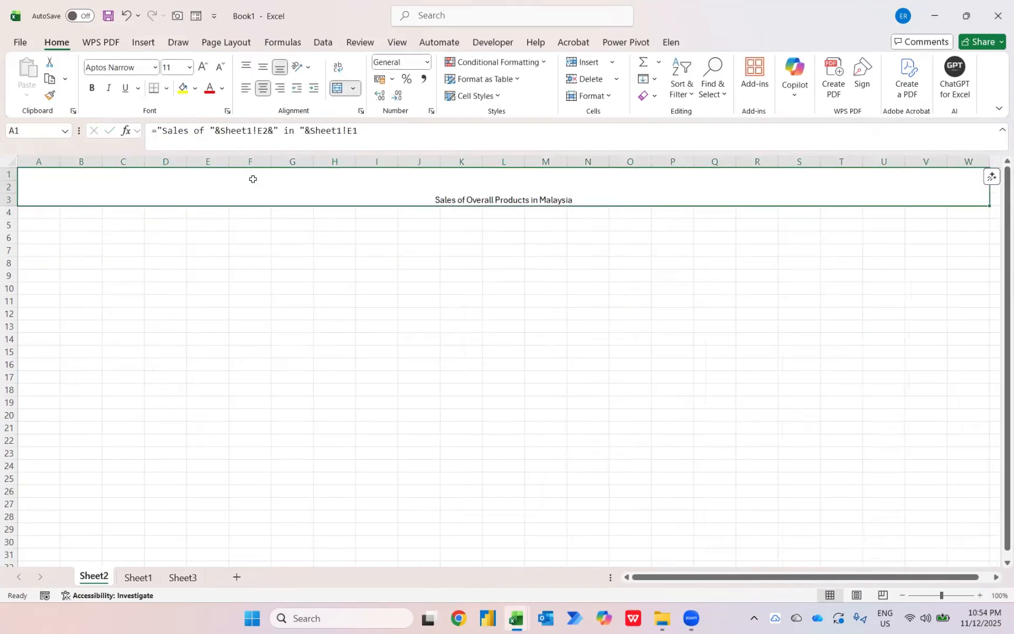
left_click(263, 67)
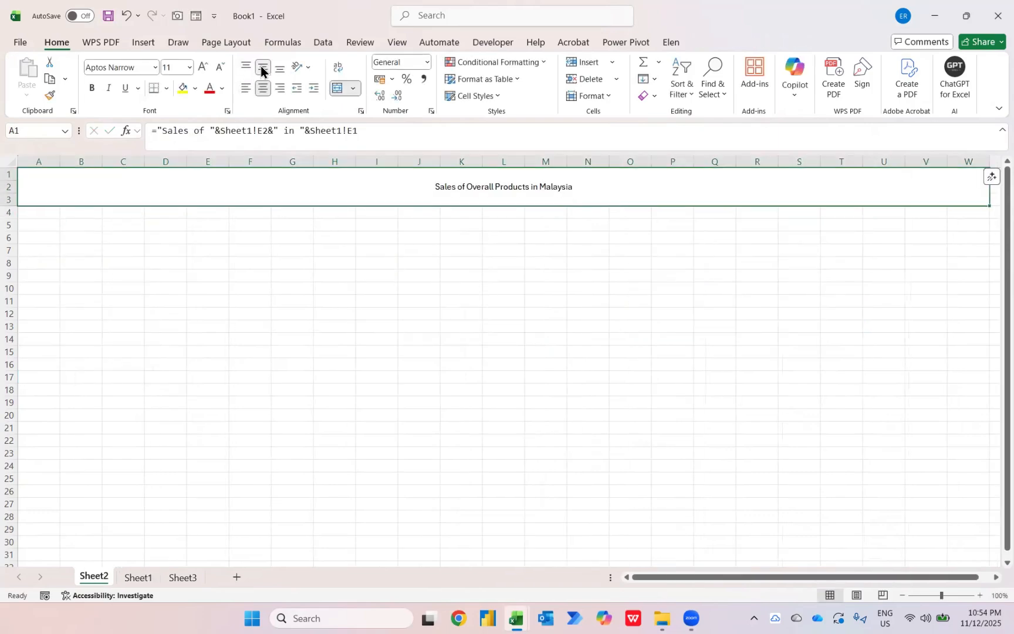
left_click(182, 67)
type("36")
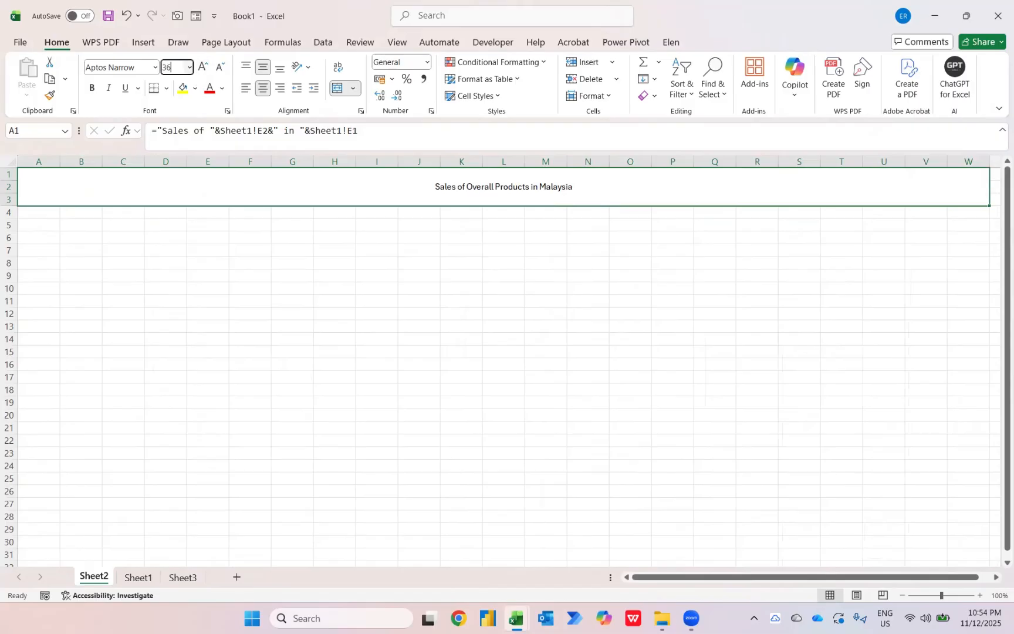
key("Return")
key("ctrl+b")
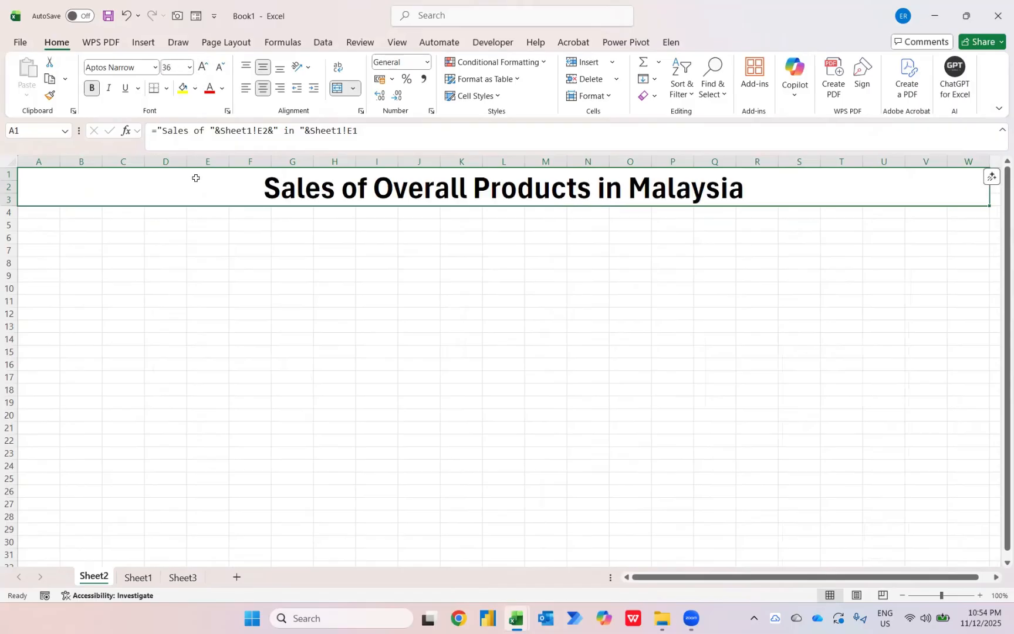
- Insert a Clustered Column PivotChart from the monthly sales PivotTable on Sheet1
key("ctrl+Page_Down")
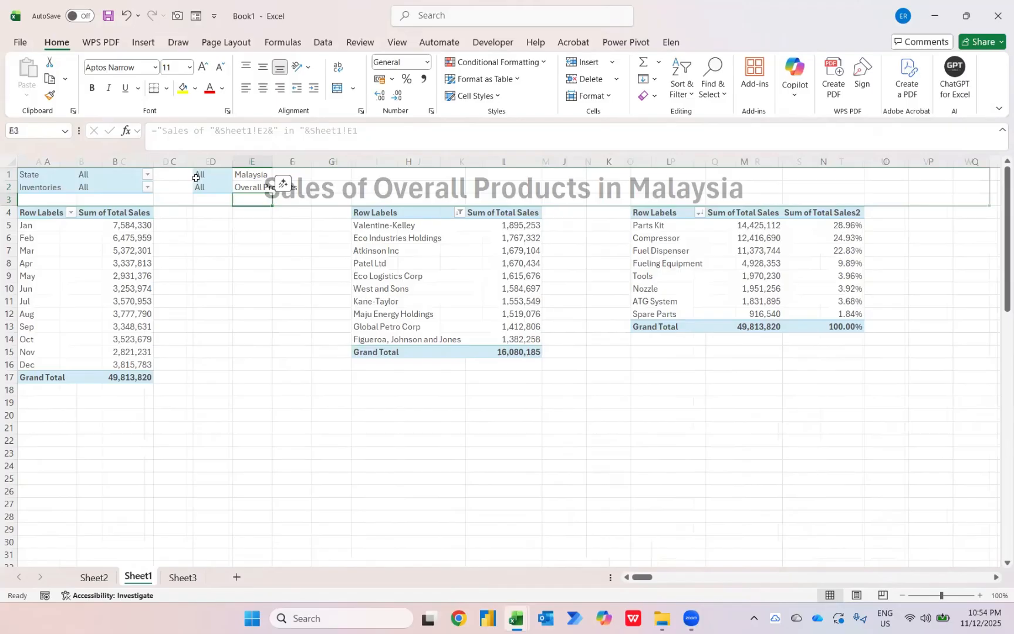
left_click(105, 228)
left_click(697, 40)
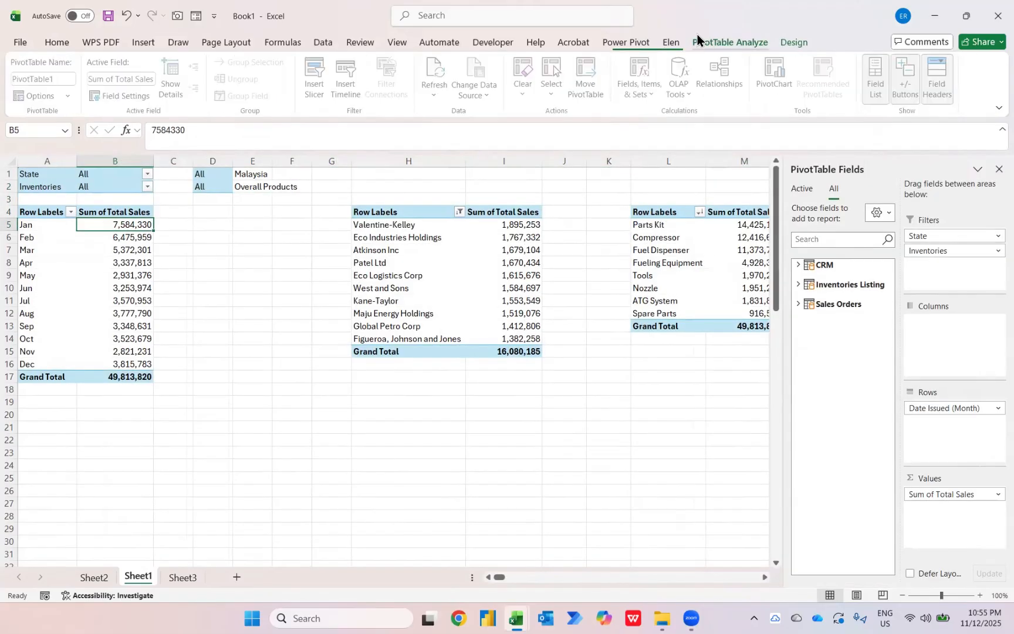
left_click(775, 75)
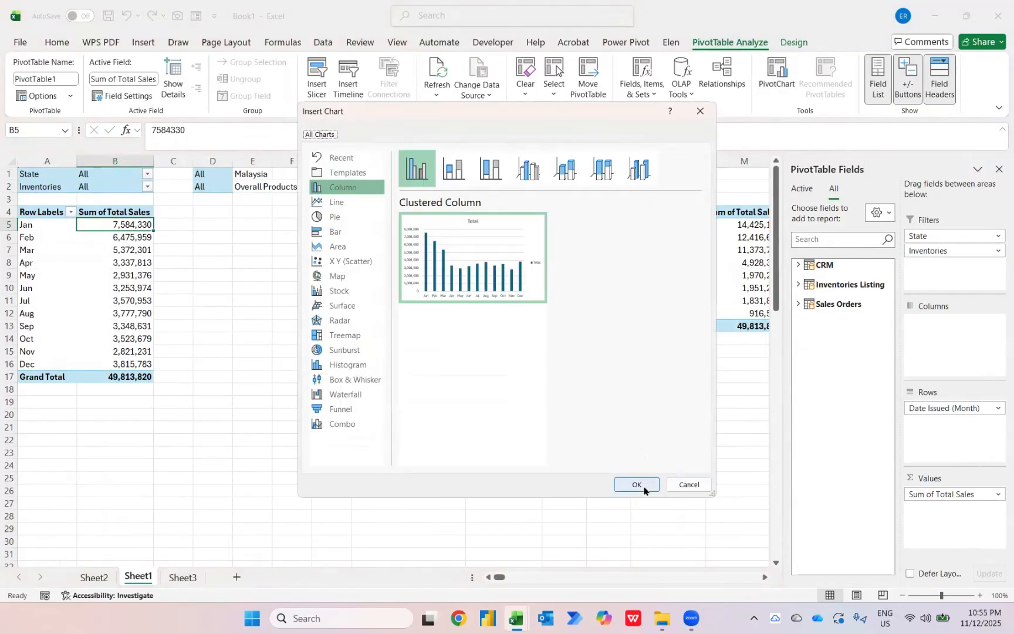
left_click(642, 487)
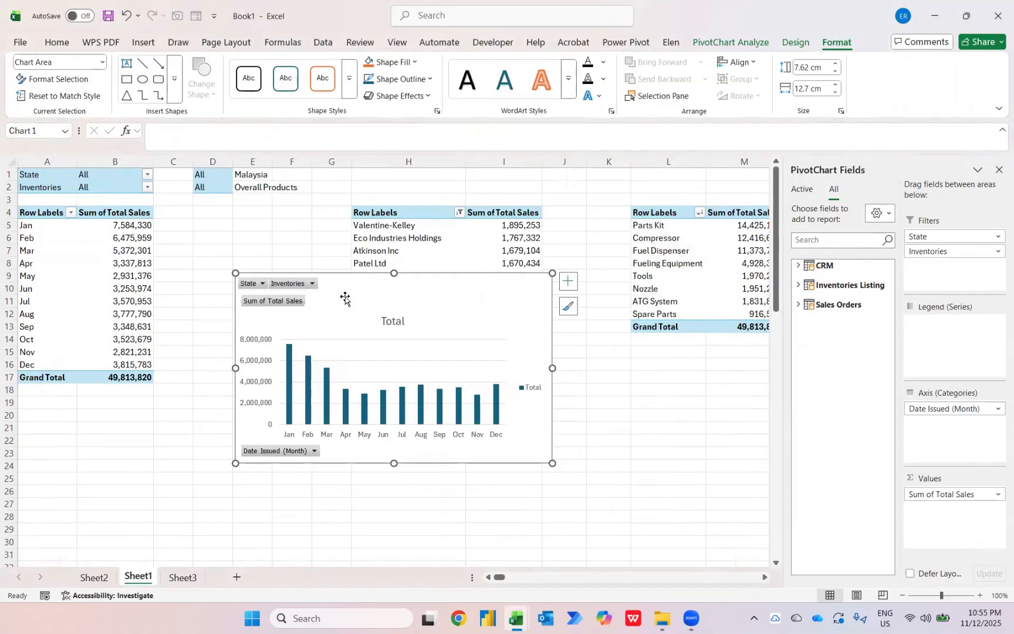
- Move the PivotChart to cell C6 on Sheet2, close the fields pane, and stretch the chart to column W and row 18
key("Delete")
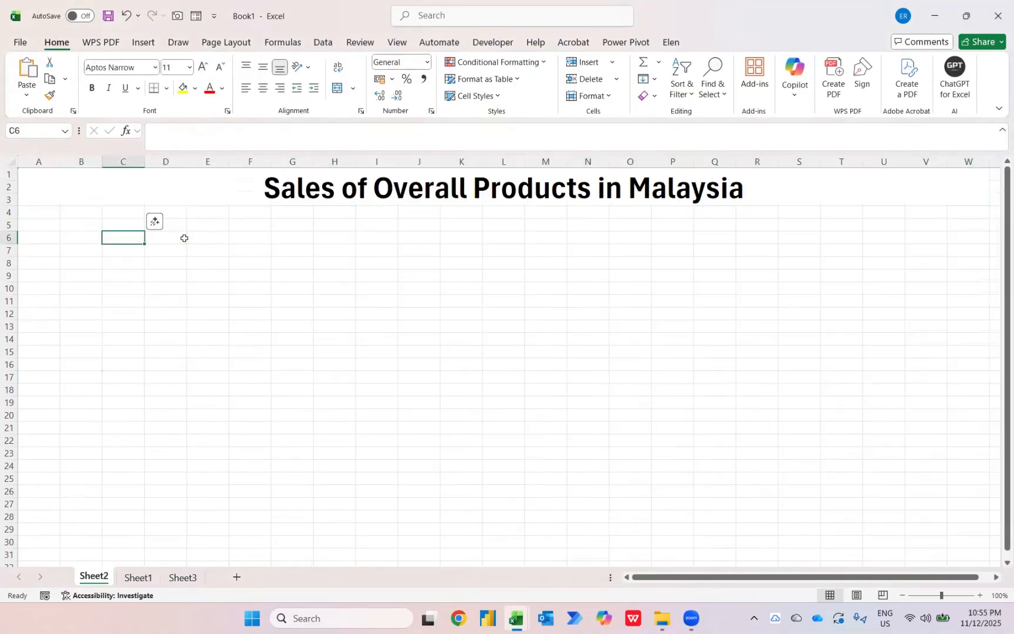
key("ctrl+v")
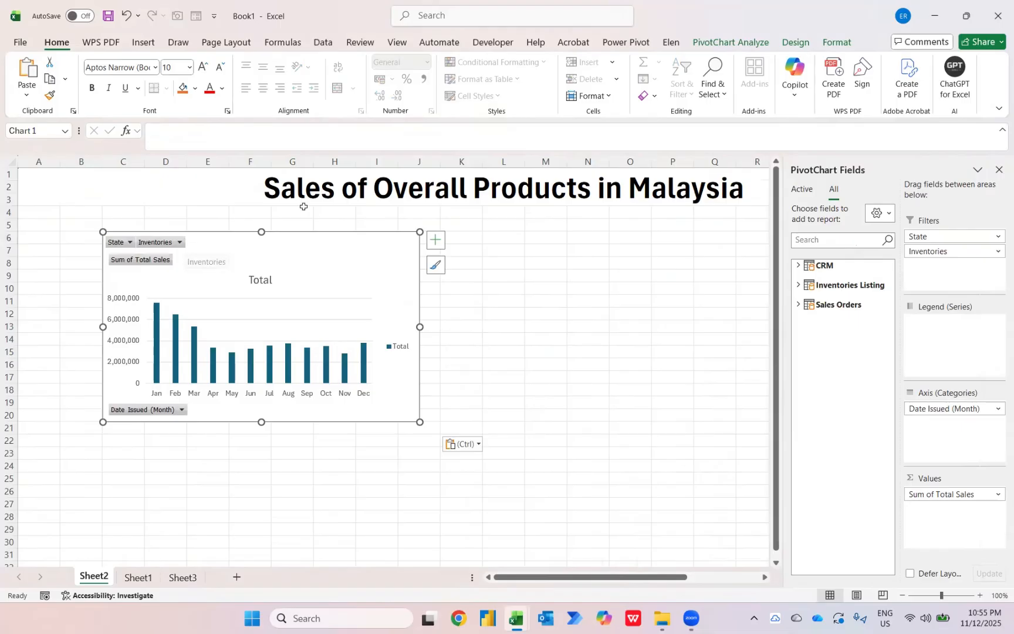
left_click(999, 170)
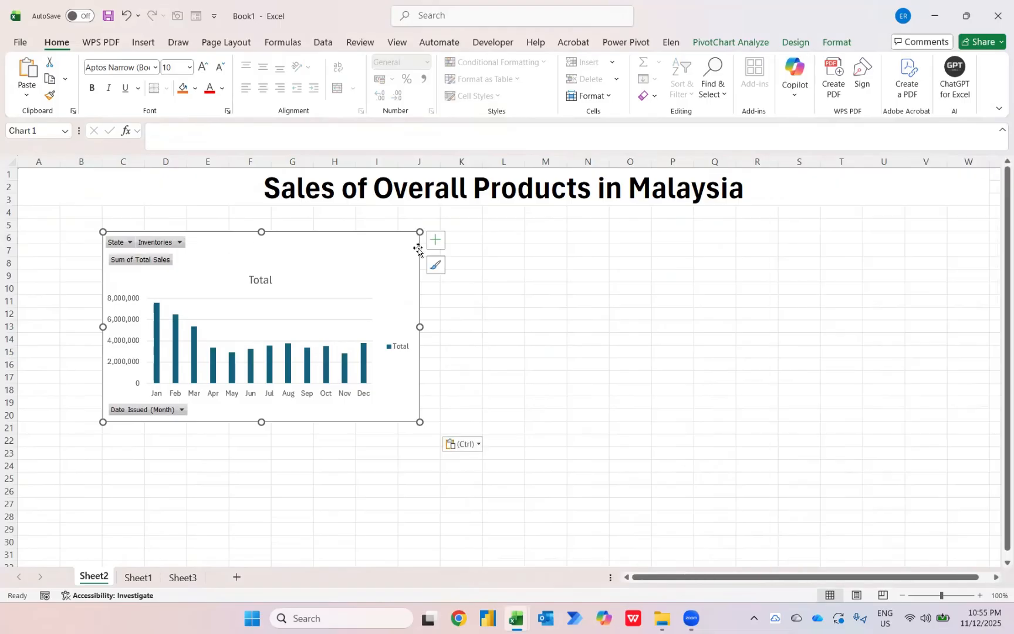
left_click_drag(420, 421, 983, 362)
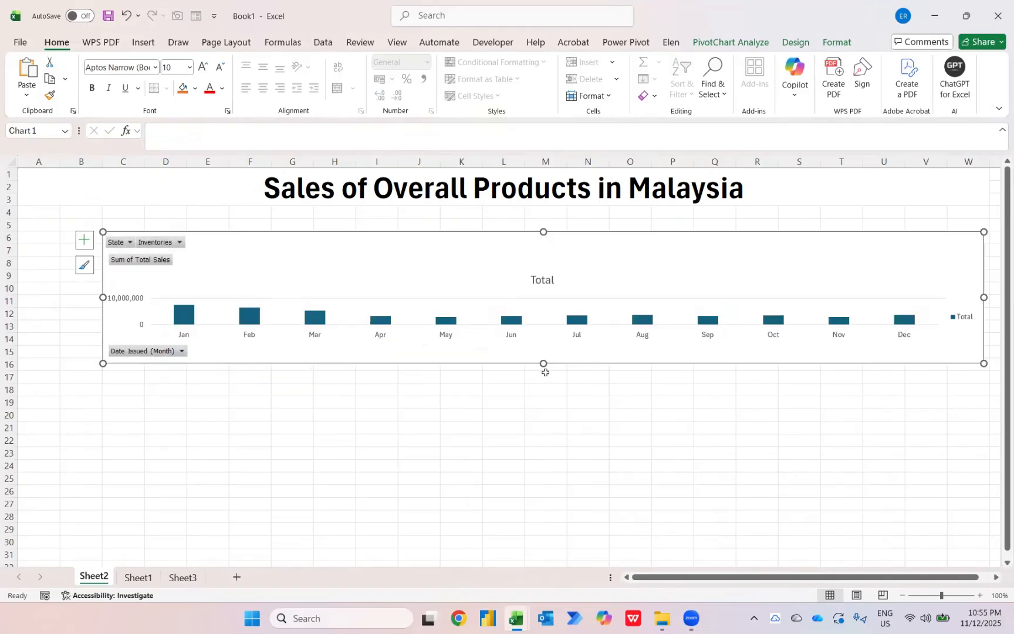
left_click_drag(542, 364, 543, 393)
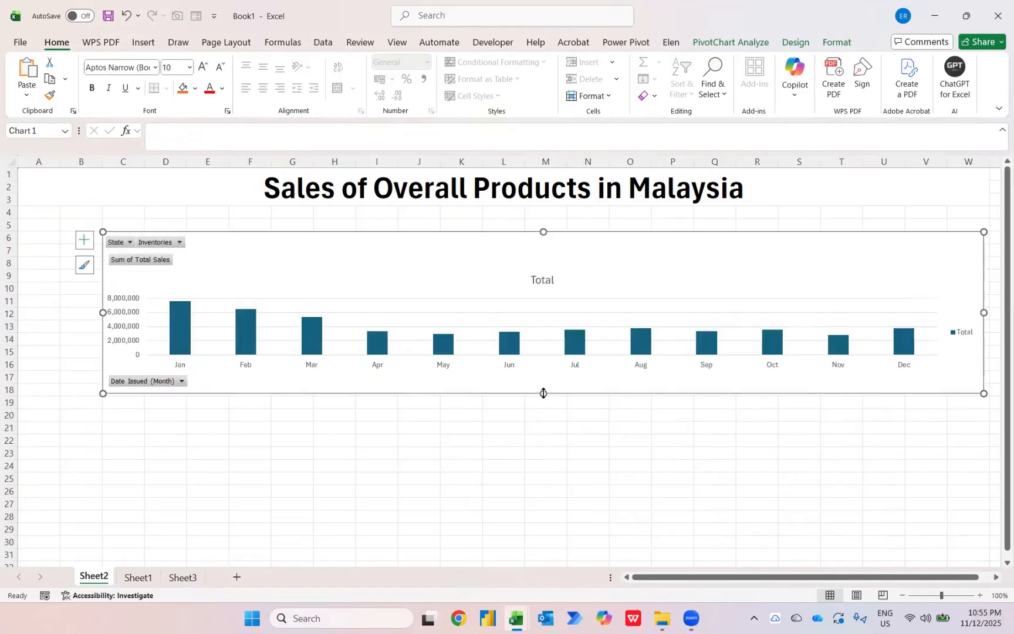
- Hide all field buttons on the monthly sales chart, remove its legend and gridlines, and add data labels
right_click(152, 262)
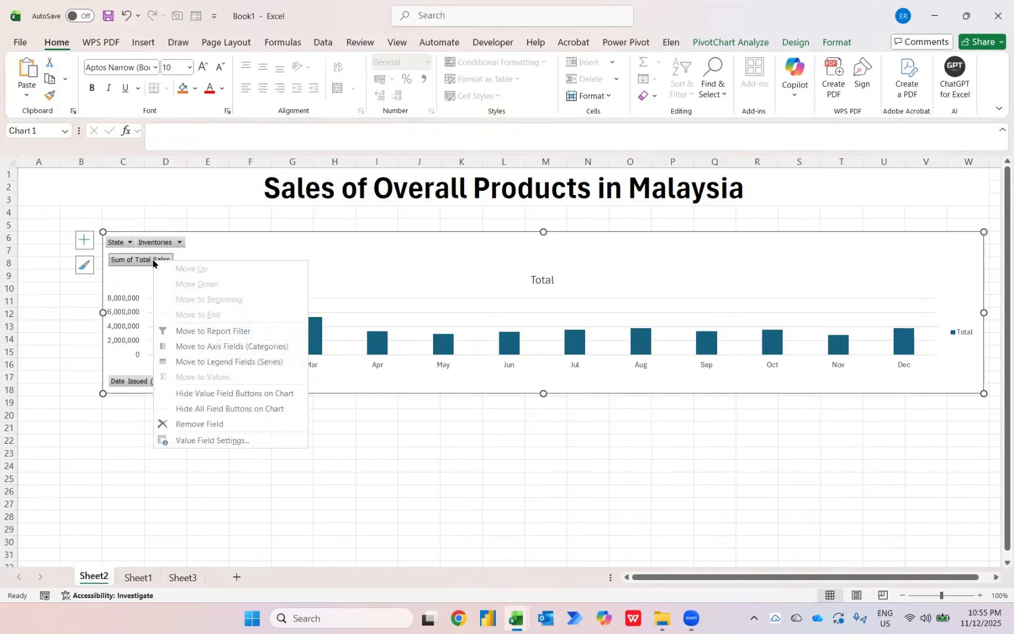
left_click(197, 409)
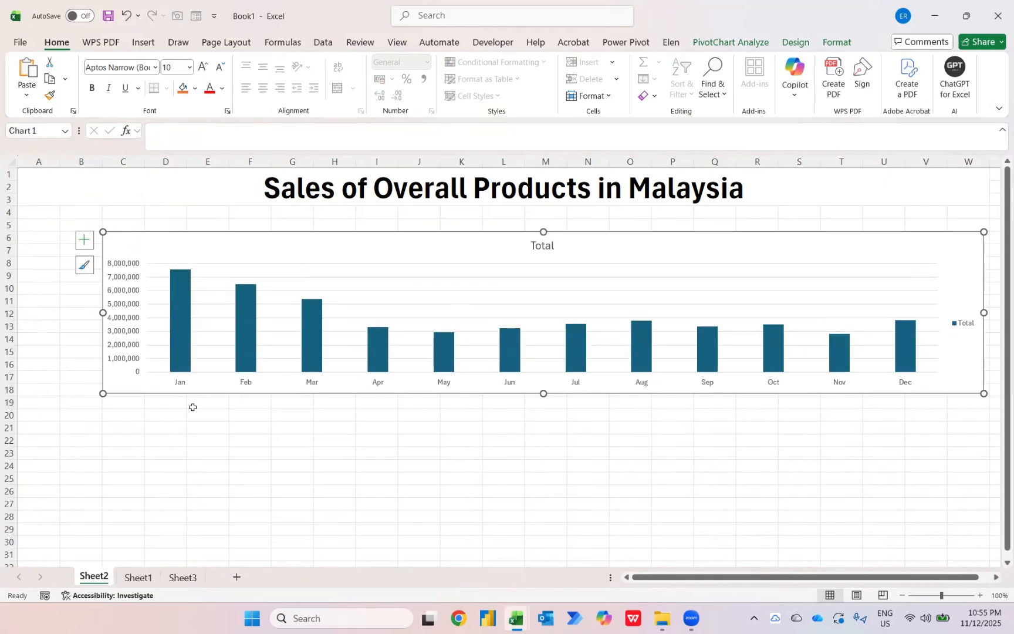
left_click(84, 239)
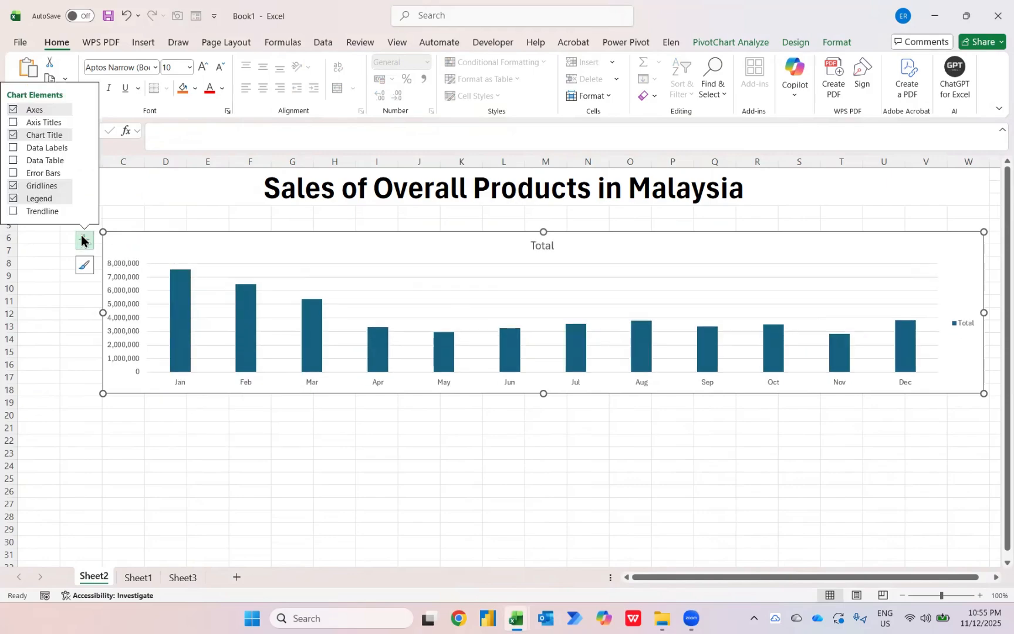
left_click(11, 199)
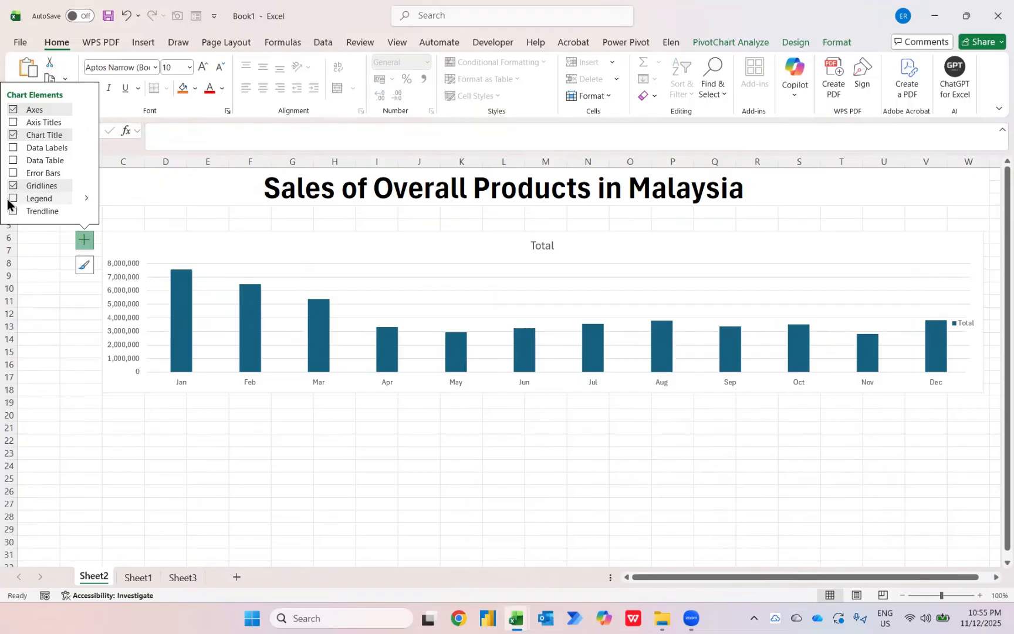
left_click(12, 148)
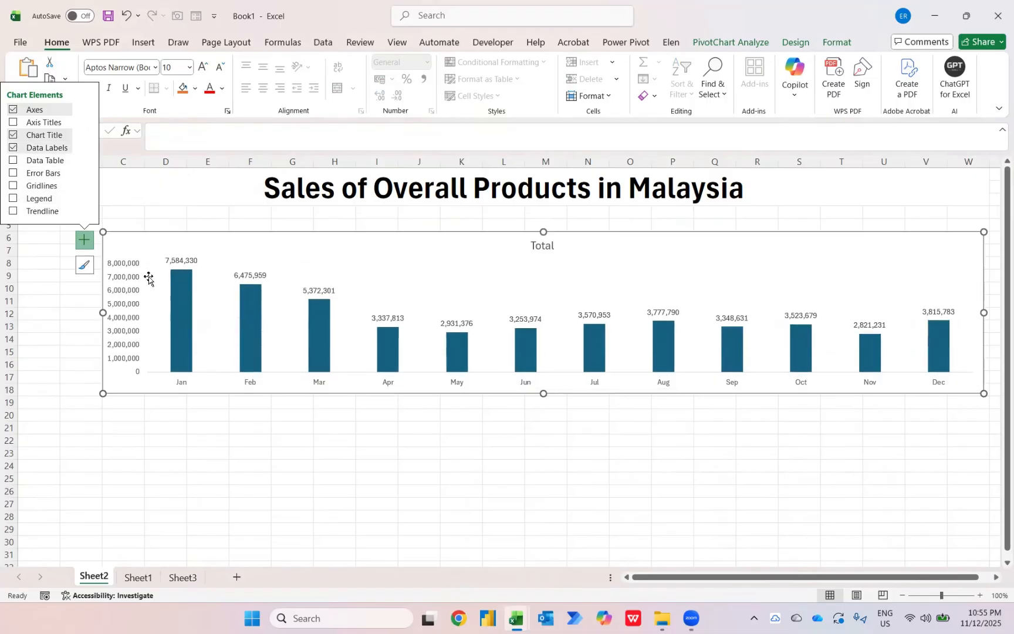
- Set the display units of the monthly sales chart's vertical axis to Millions
right_click(129, 274)
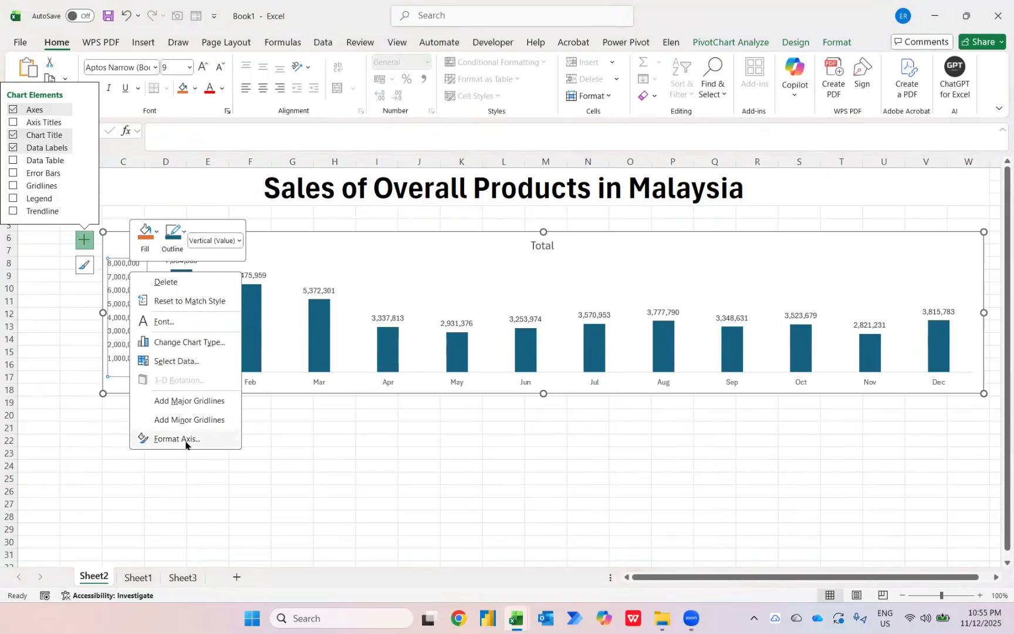
left_click(183, 441)
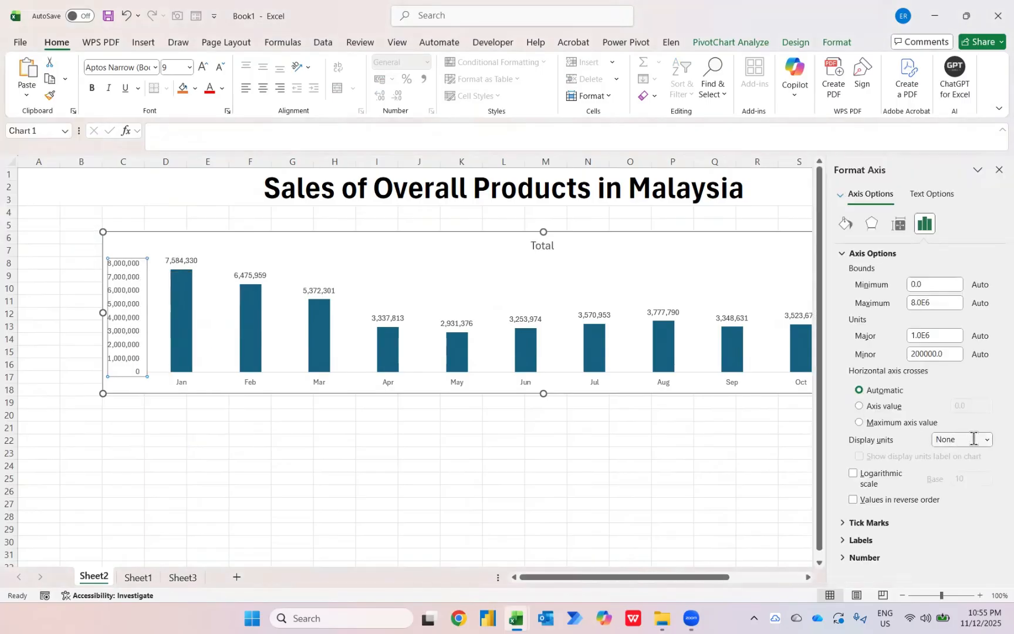
left_click(986, 441)
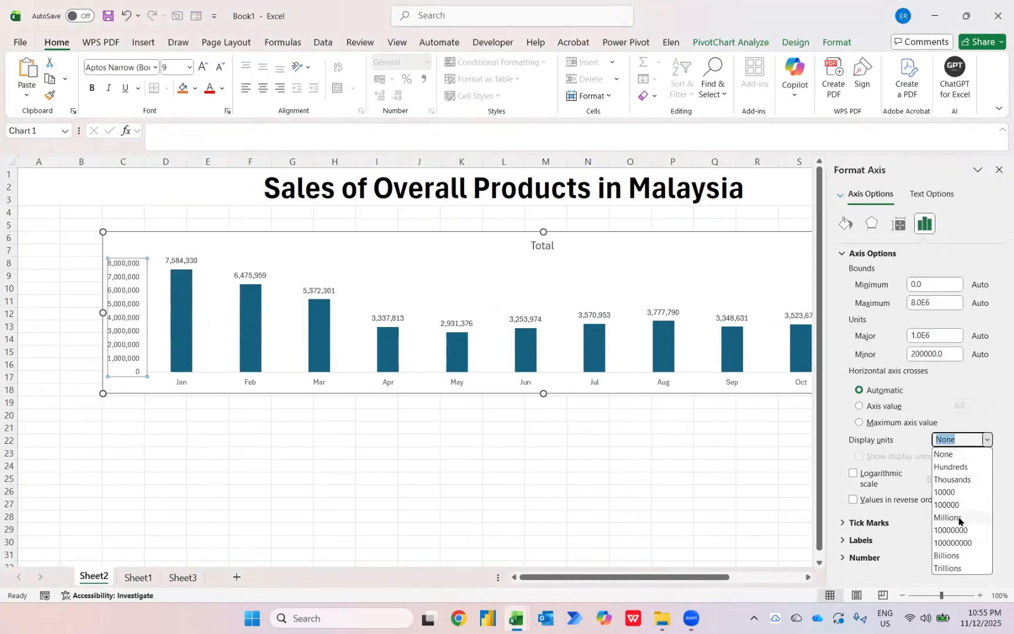
left_click(959, 518)
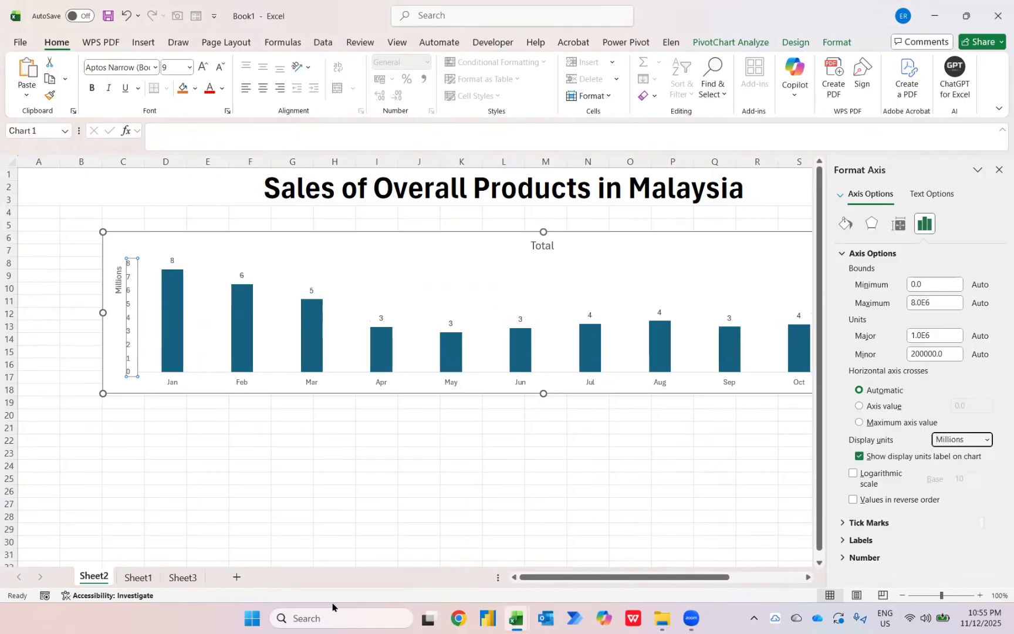
- Format the monthly PivotTable's Sum of Total Sales on Sheet1 with 2 decimal places, return to Sheet2 and close the Format Axis pane
left_click(134, 579)
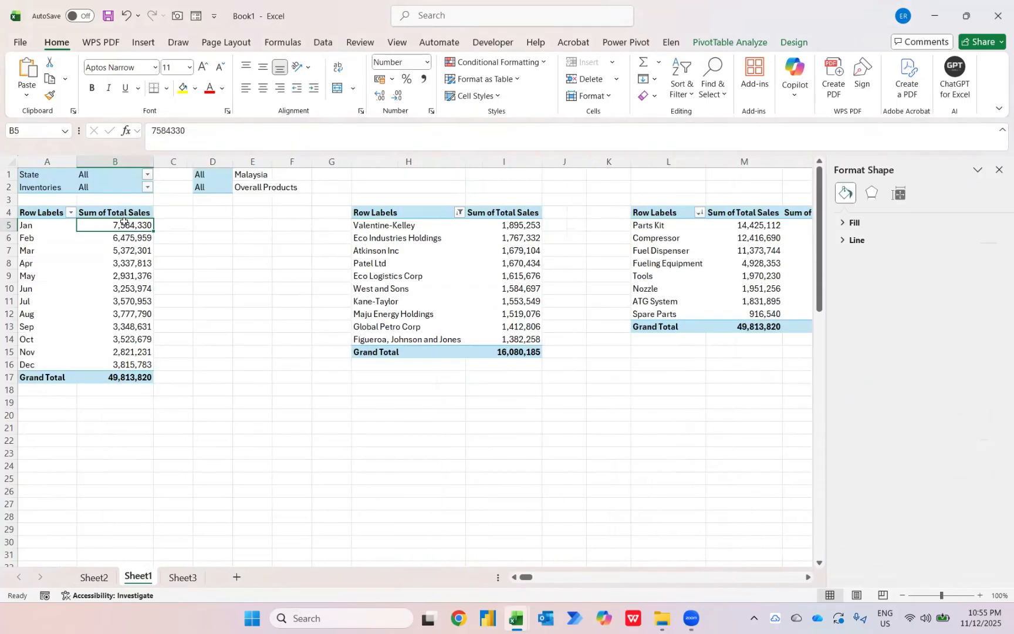
key("shift+F10")
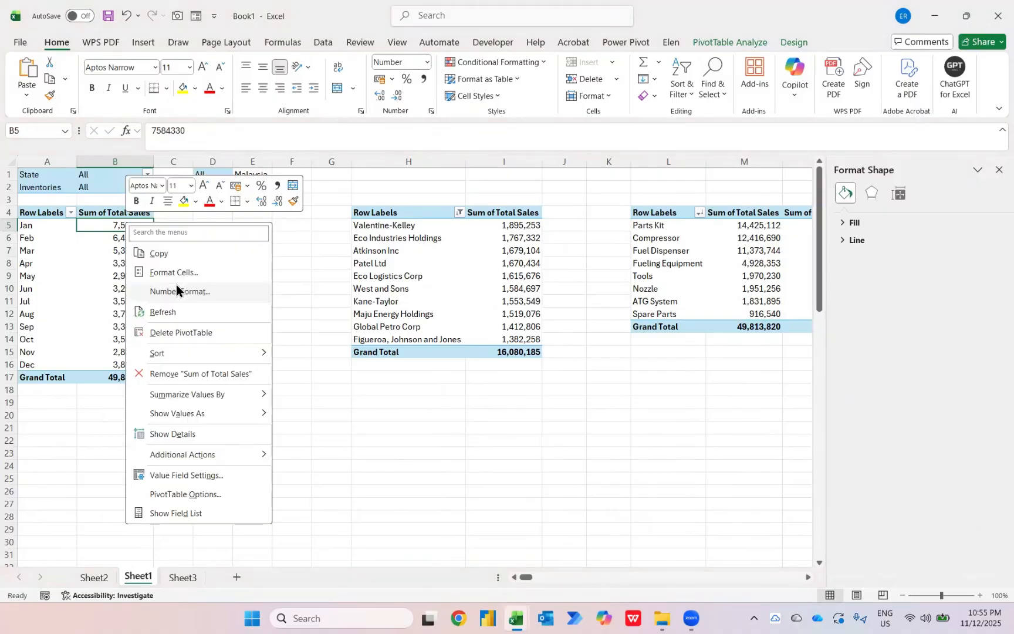
left_click(176, 290)
double_click(189, 200)
type("2")
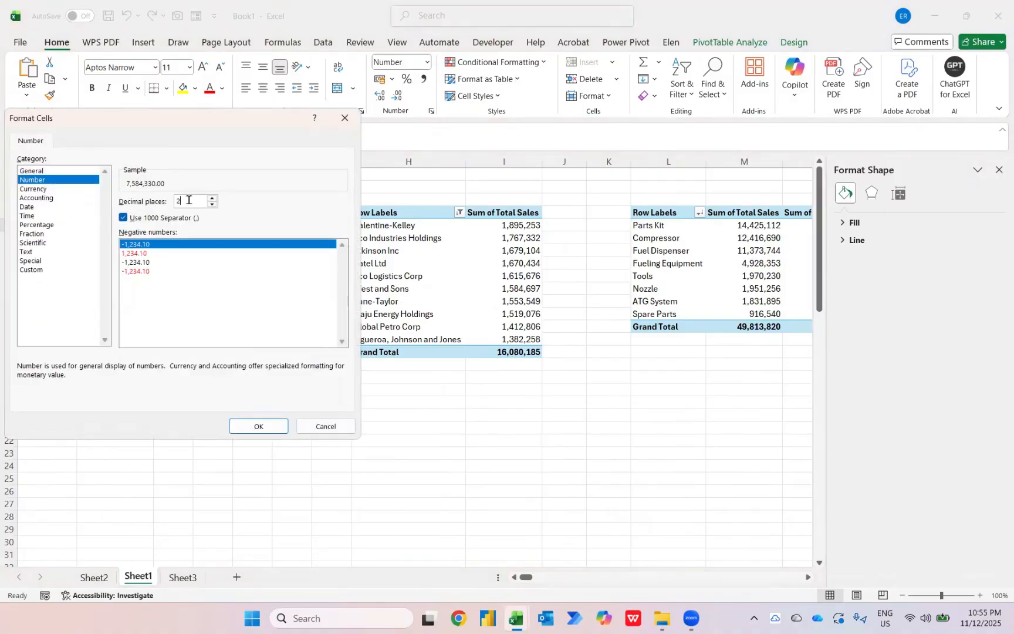
key("Return")
key("ctrl+Page_Up")
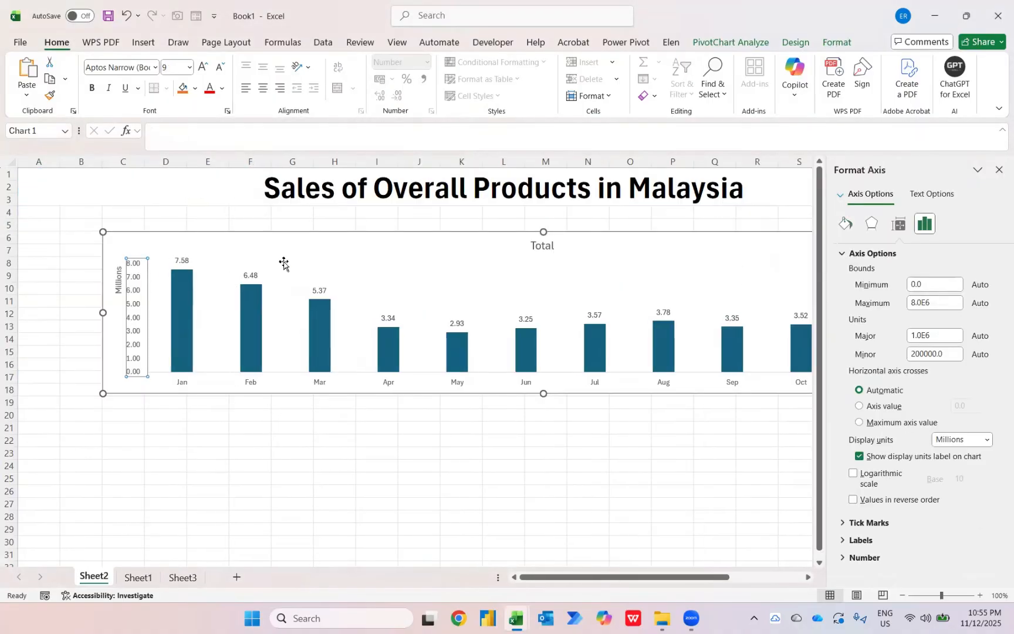
left_click(998, 165)
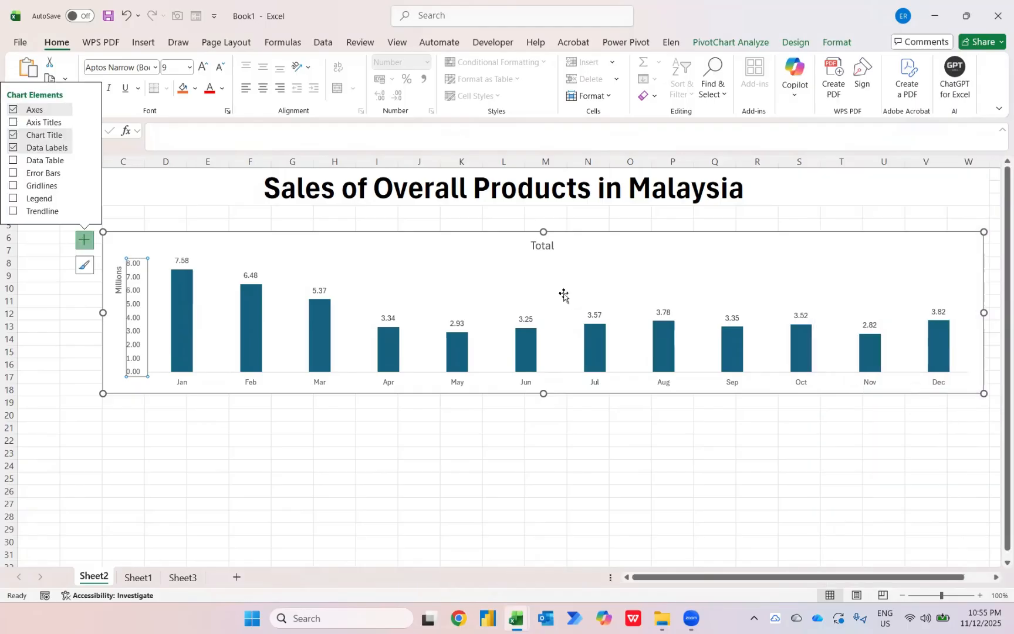
- Insert slicers for the Inventories and State fields from the monthly sales PivotChart
left_click(748, 41)
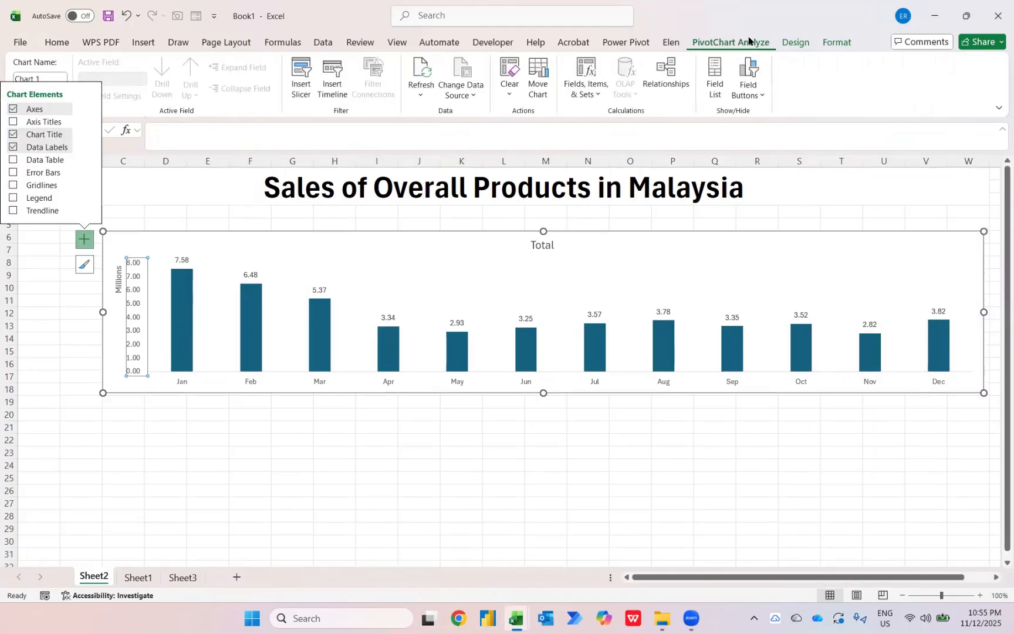
left_click(306, 72)
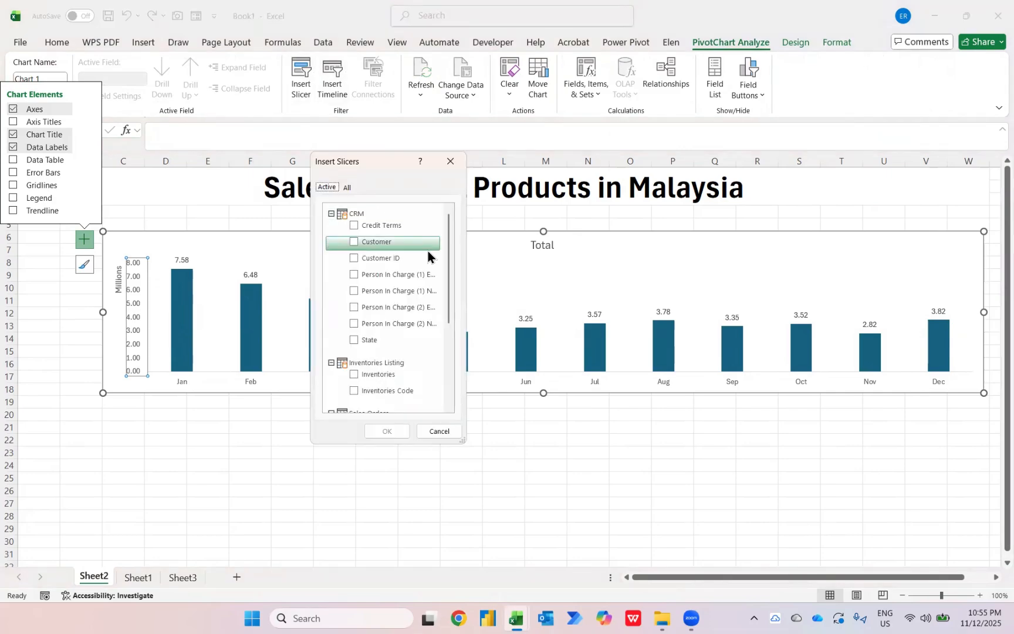
left_click_drag(447, 265, 449, 304)
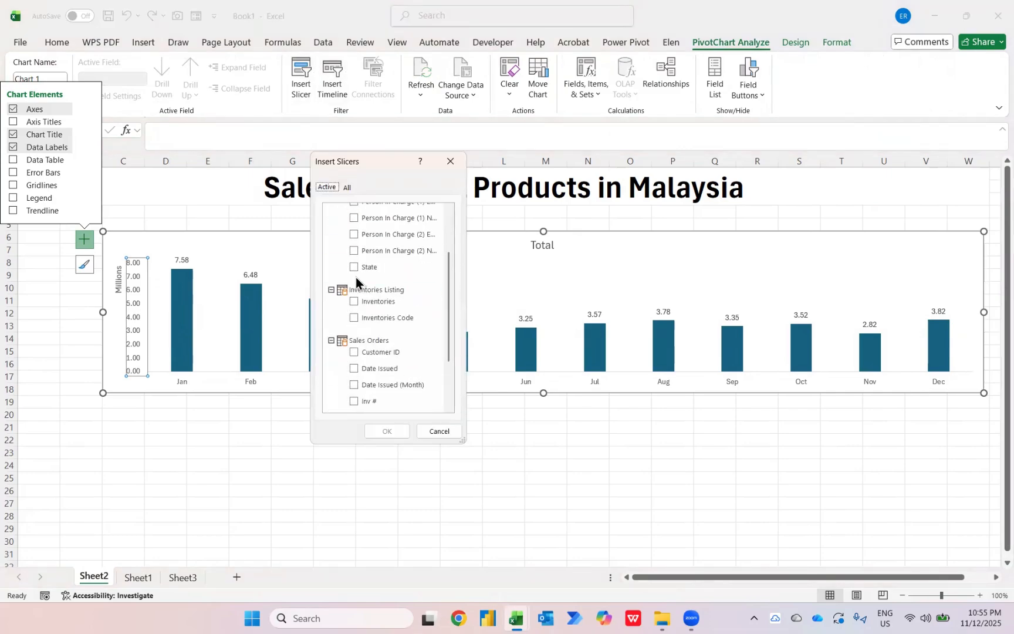
left_click(354, 303)
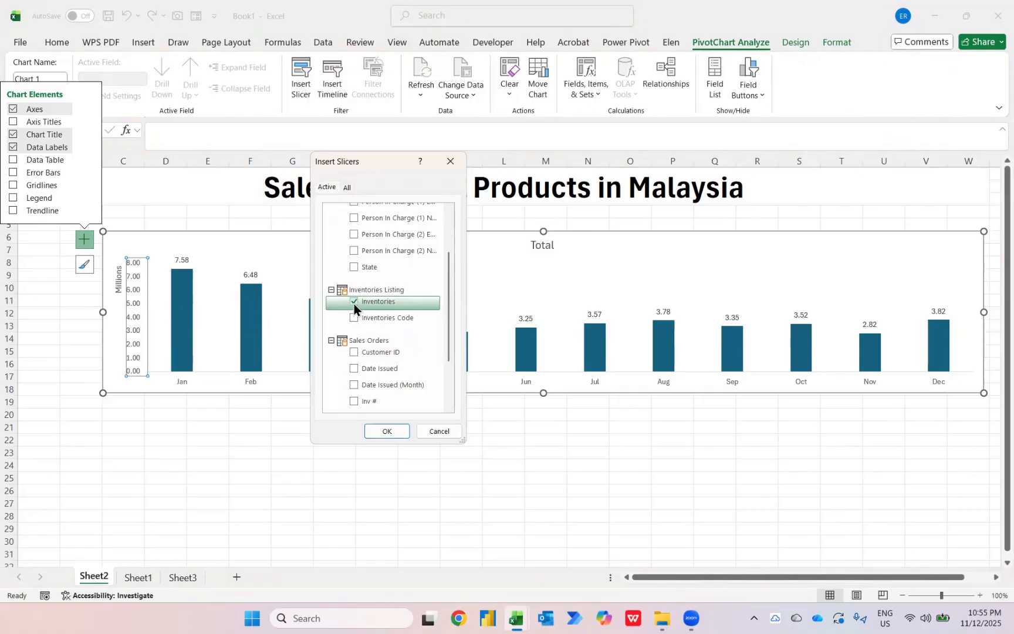
left_click(355, 269)
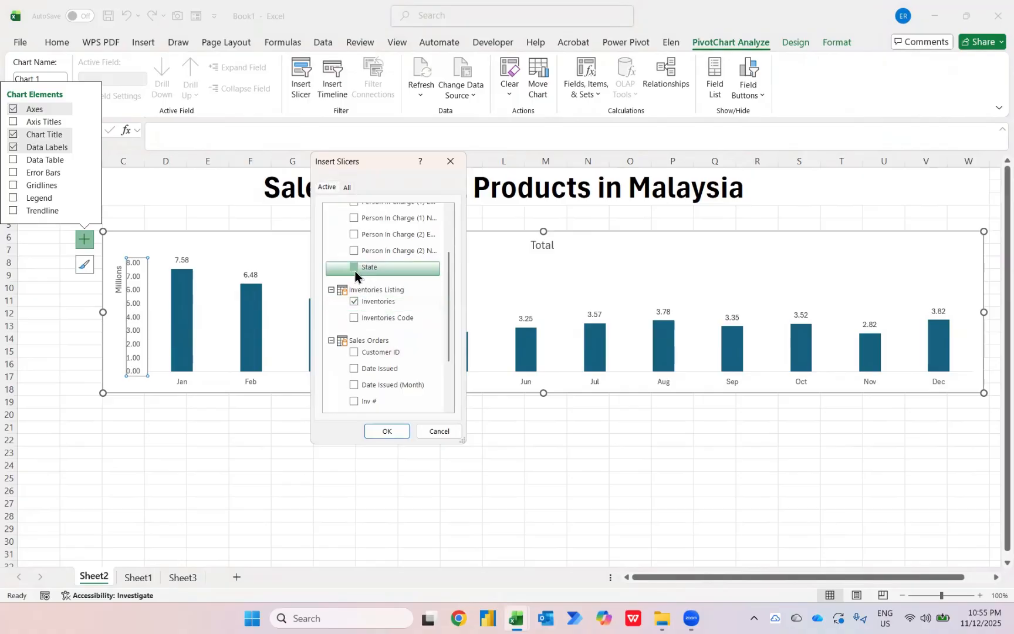
left_click(384, 431)
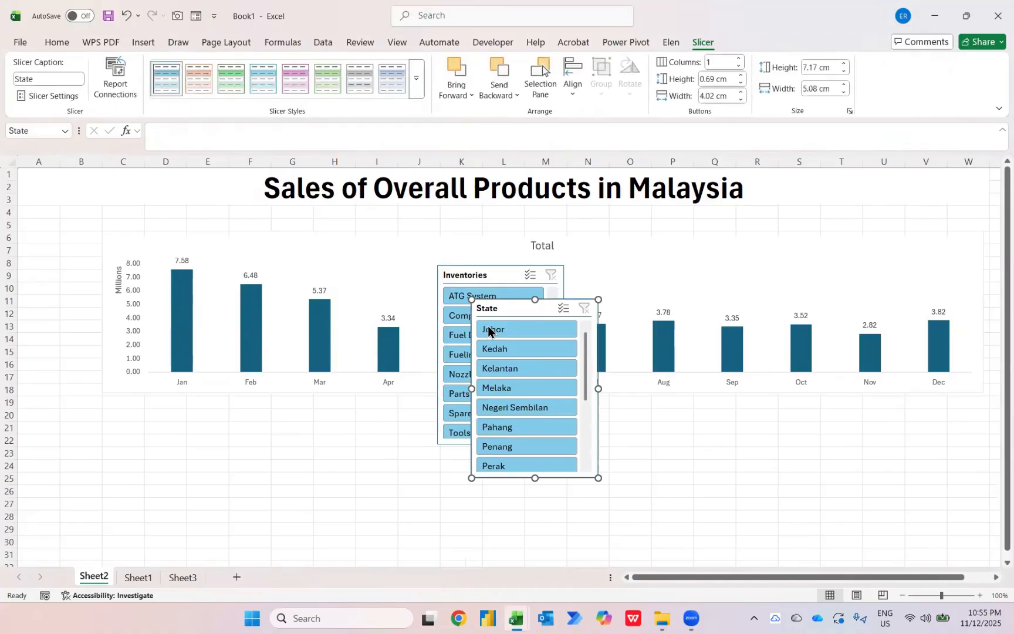
- Move the Inventories slicer to cell A4, enlarge it to row 19, and resize the chart beside it from column D down to row 20
left_click_drag(475, 276, 48, 215)
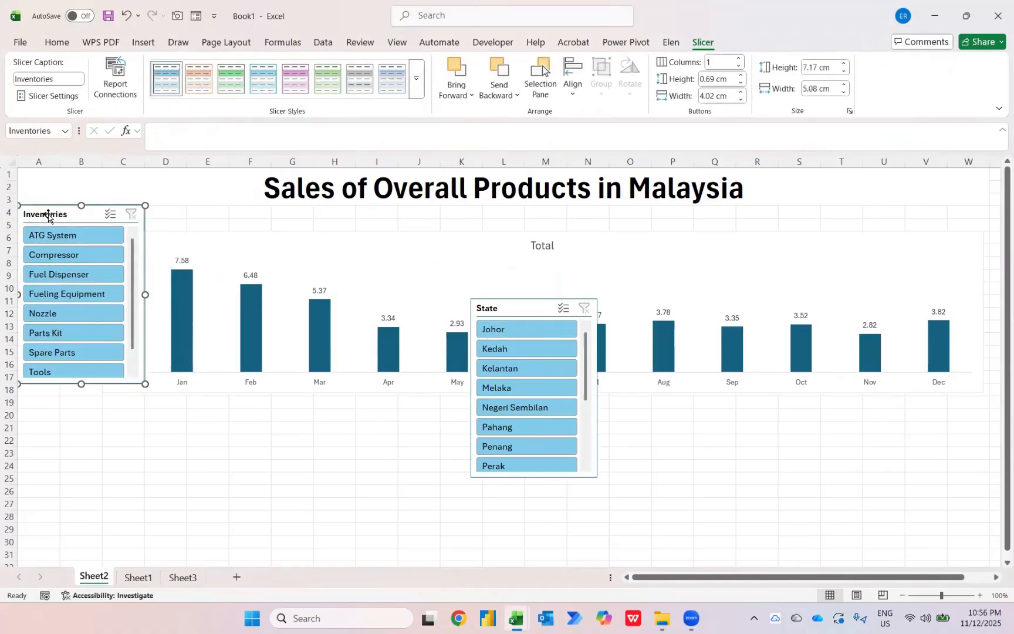
left_click_drag(145, 382, 163, 410)
left_click(217, 238)
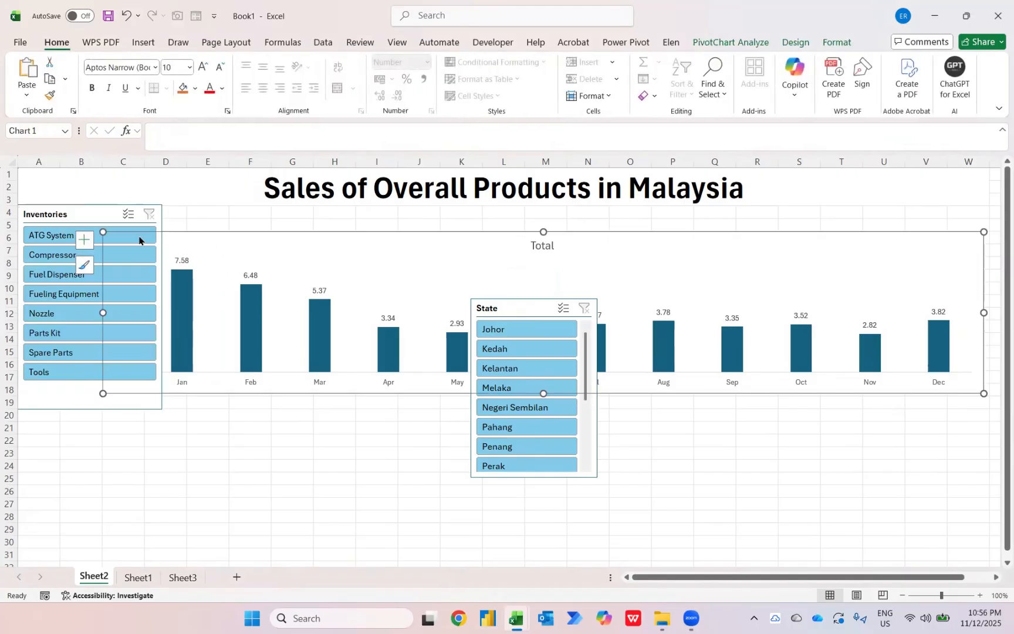
left_click_drag(104, 231, 169, 233)
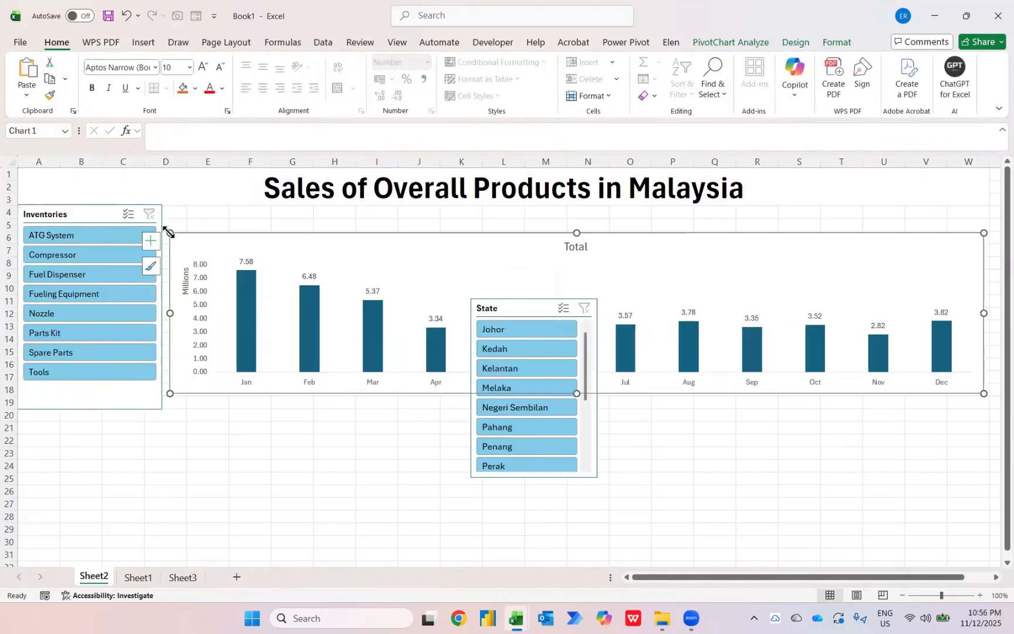
left_click_drag(575, 393, 574, 416)
- Set the State slicer to 13 columns
left_click(509, 304)
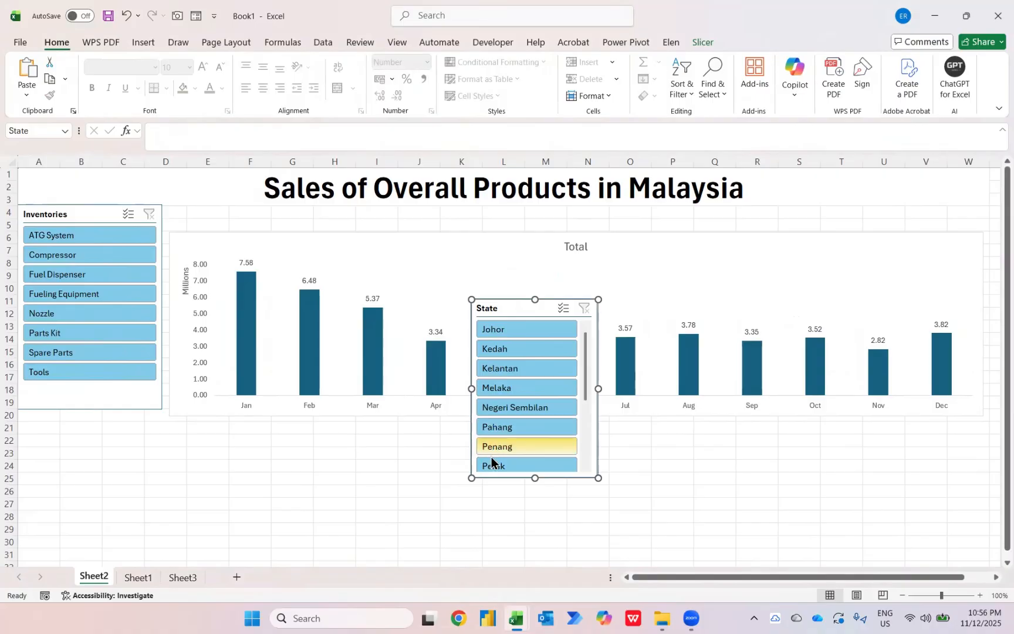
left_click_drag(585, 377, 582, 446)
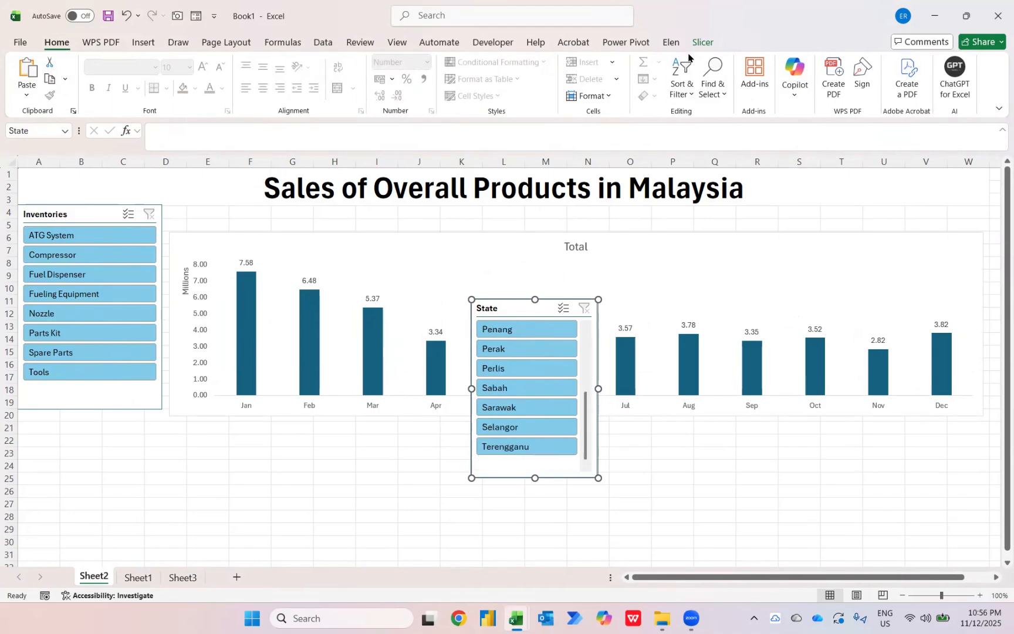
left_click(703, 43)
left_click(716, 65)
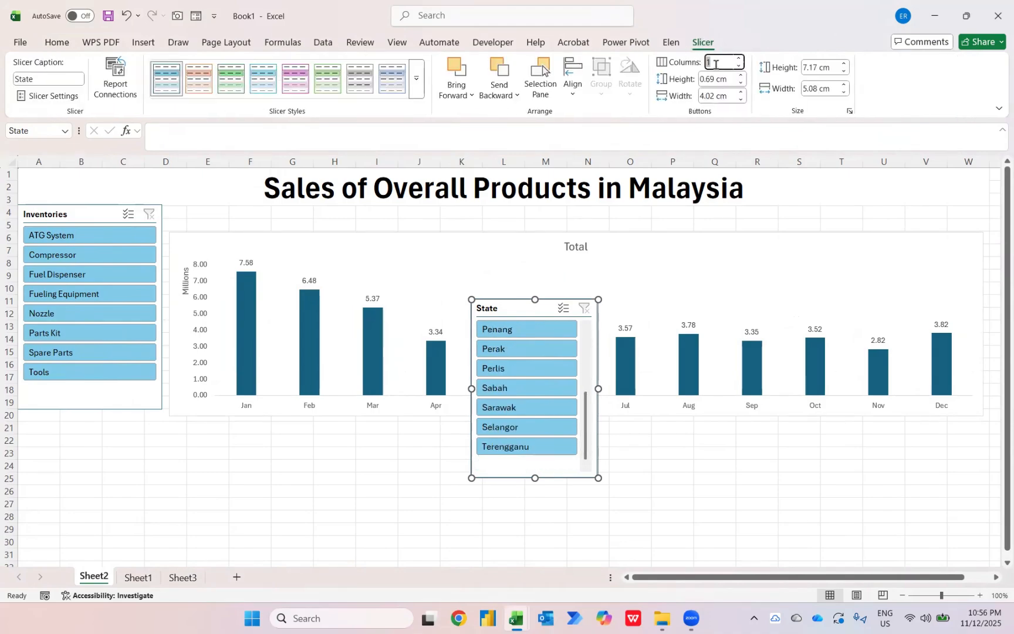
type("12")
key("Return")
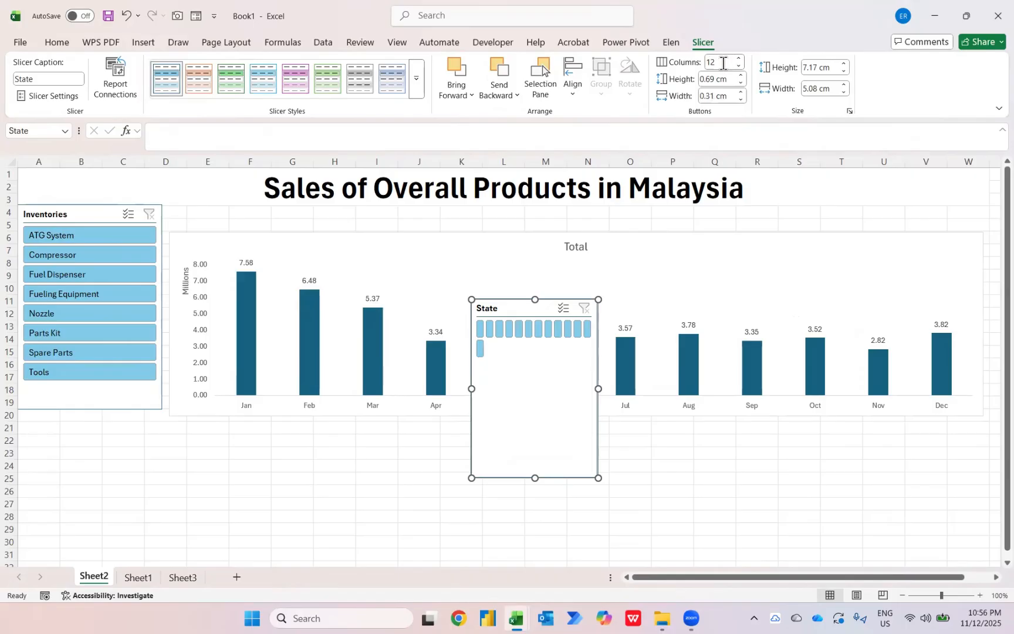
left_click(723, 62)
type("13")
key("Return")
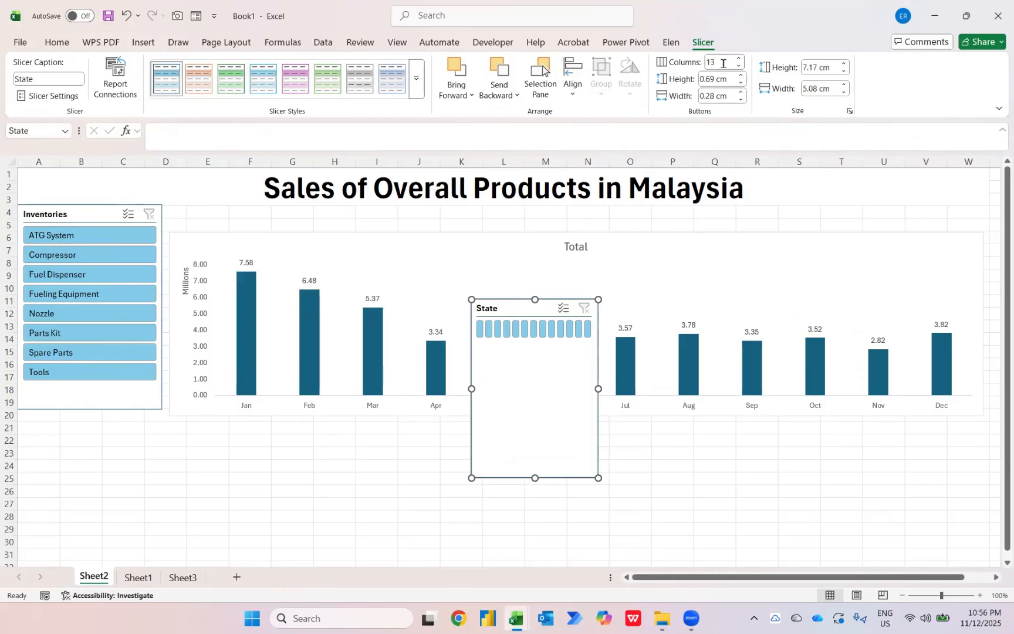
- Stretch the State slicer across columns E to W over rows 4 to 8, and move the chart below it, starting at row 9
left_click_drag(471, 300, 184, 209)
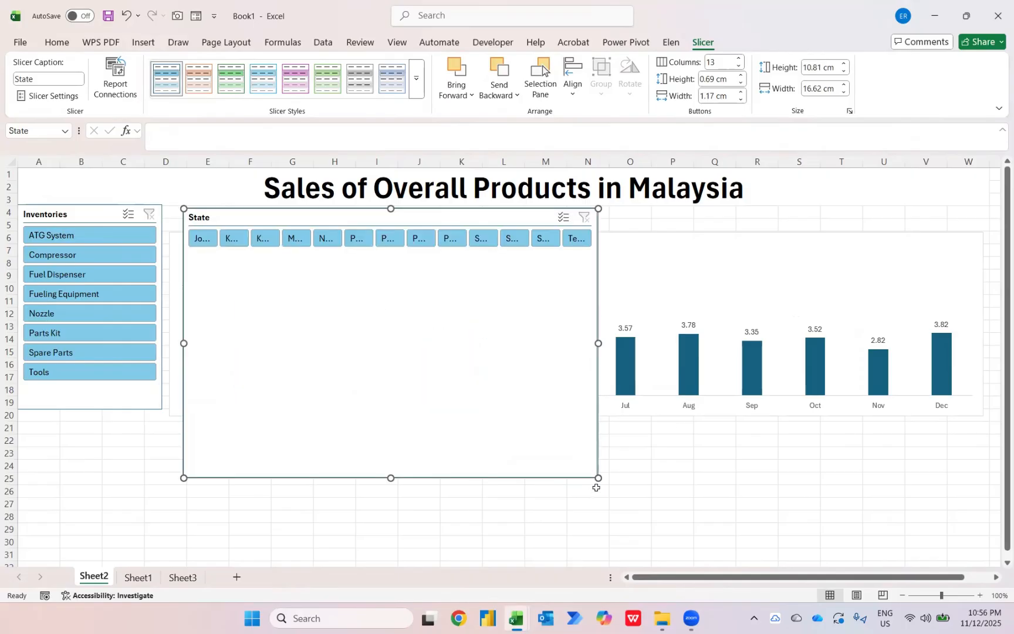
left_click_drag(598, 477, 979, 248)
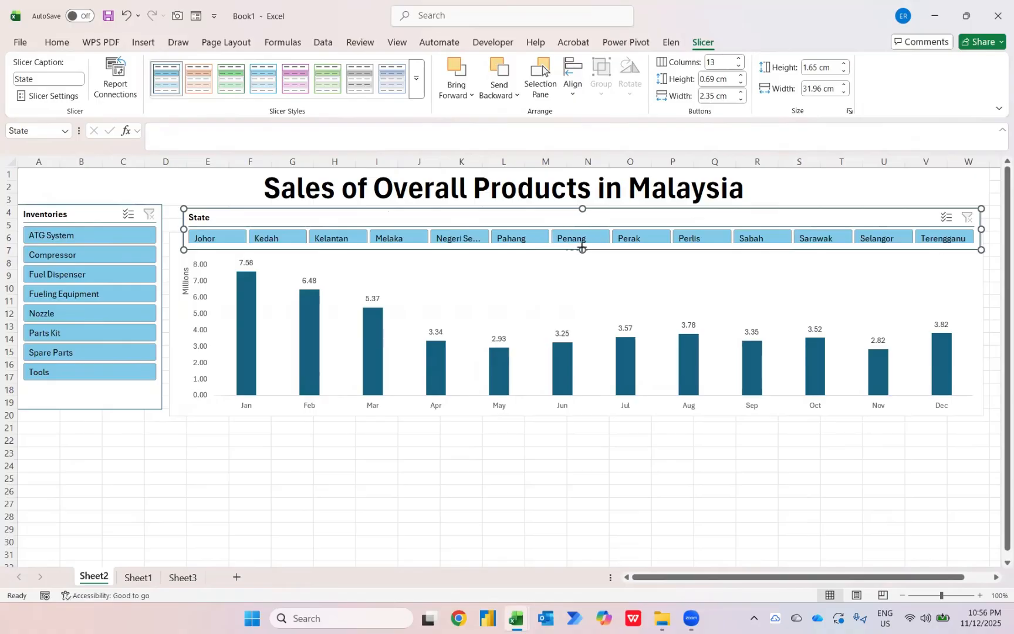
left_click_drag(582, 249, 582, 267)
left_click(556, 296)
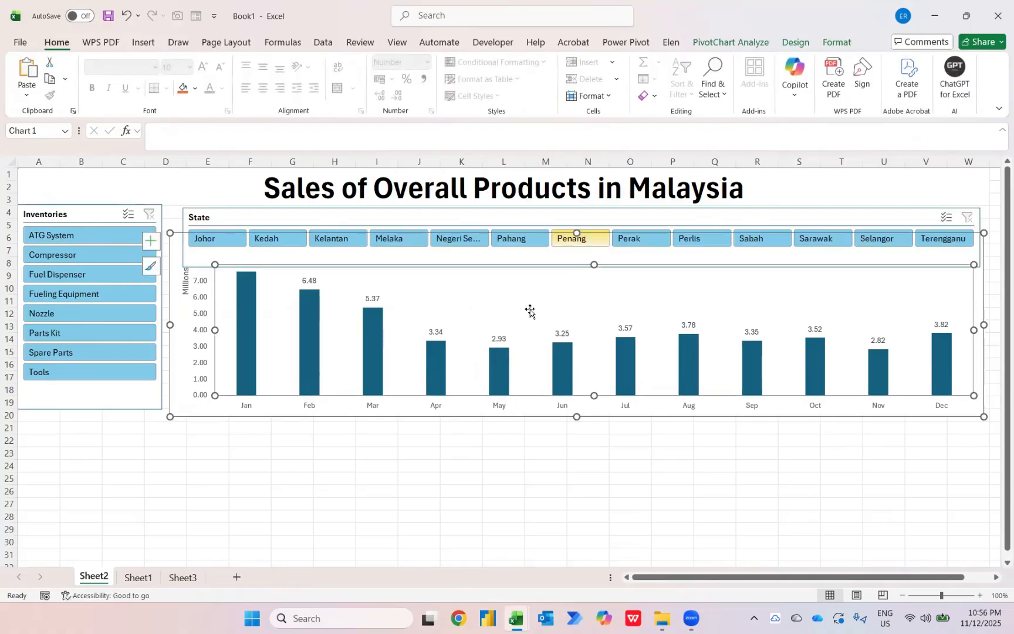
left_click_drag(457, 414, 458, 461)
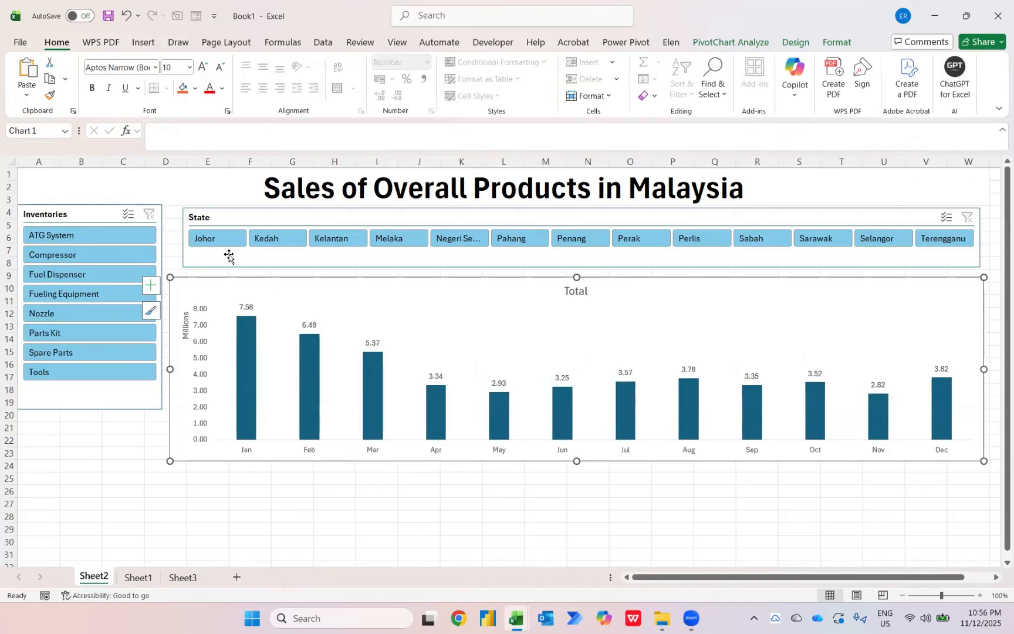
- Test the State slicer by filtering through the states from Johor to Perak one at a time, and clear its filter
left_click(218, 240)
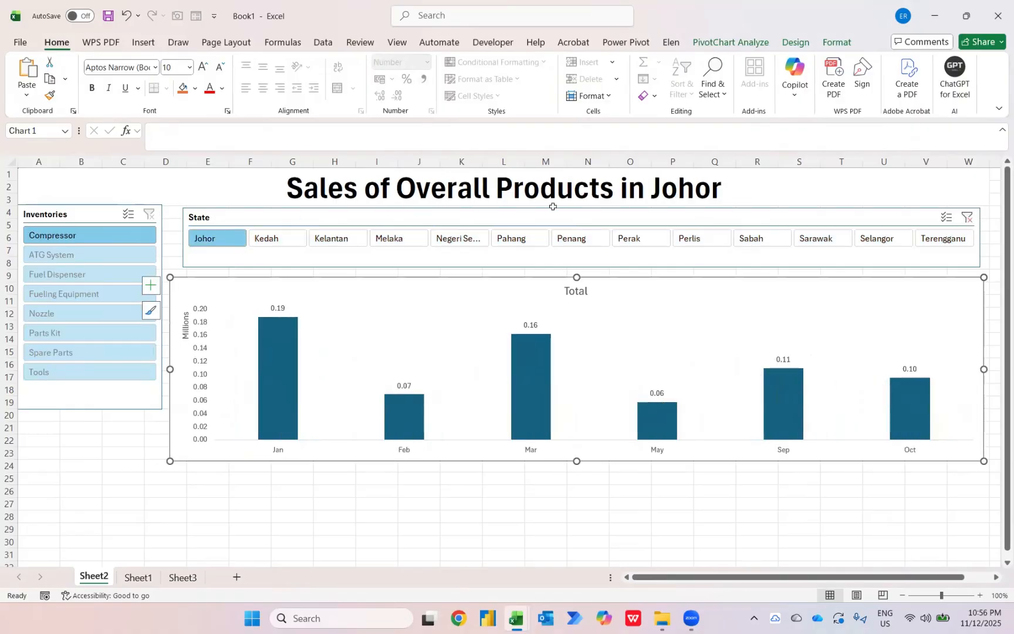
left_click(288, 244)
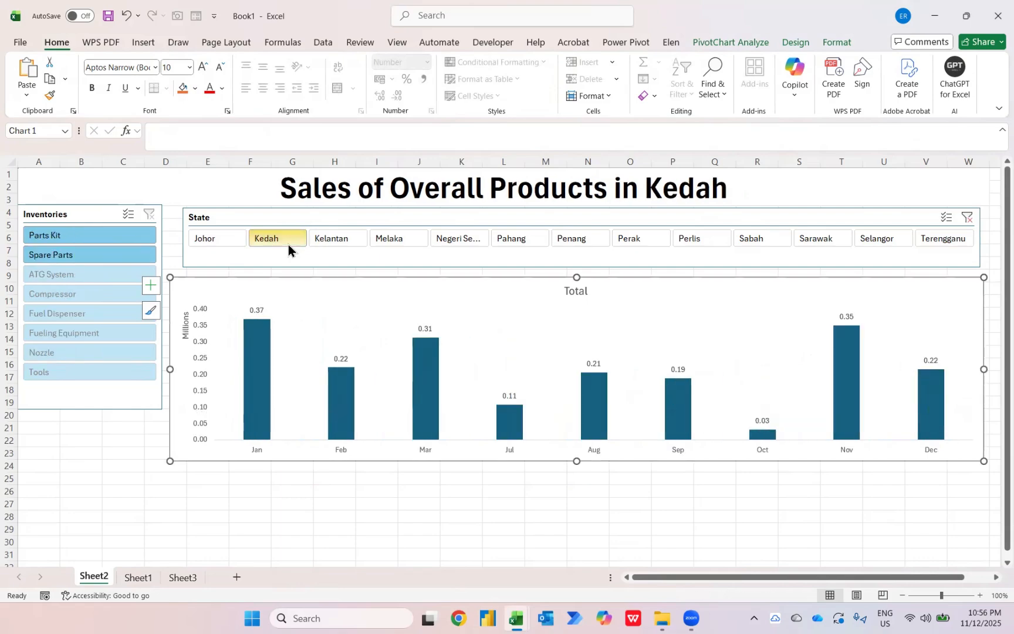
left_click(348, 245)
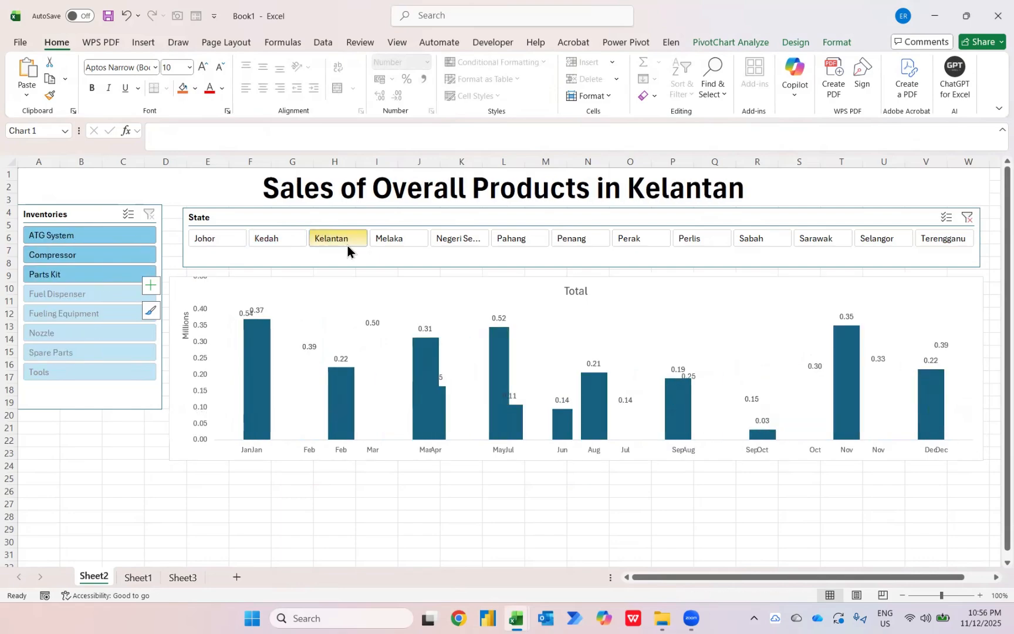
left_click(380, 242)
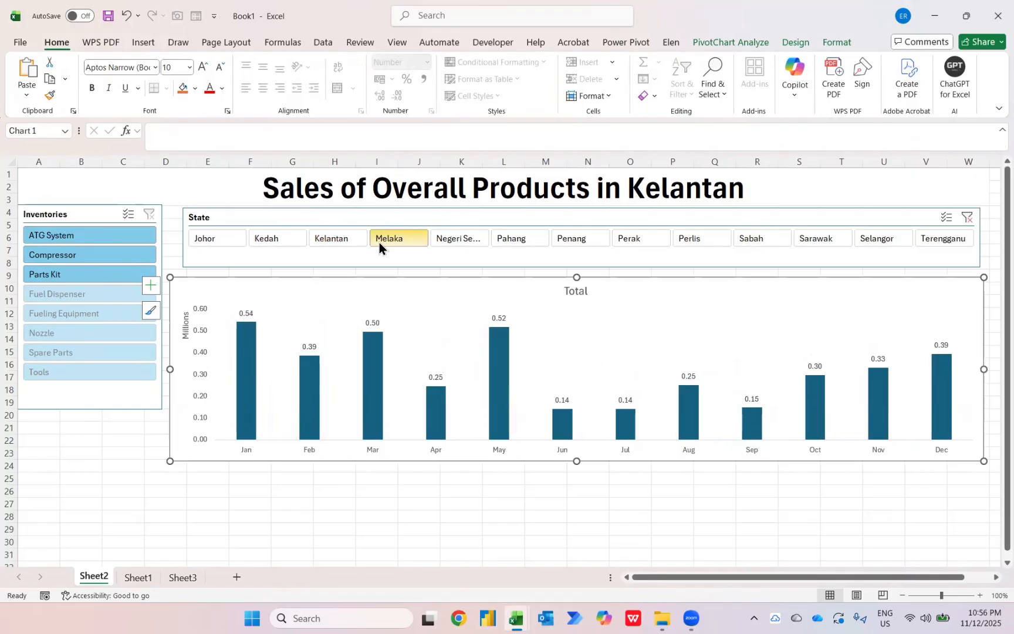
left_click(452, 234)
left_click(506, 236)
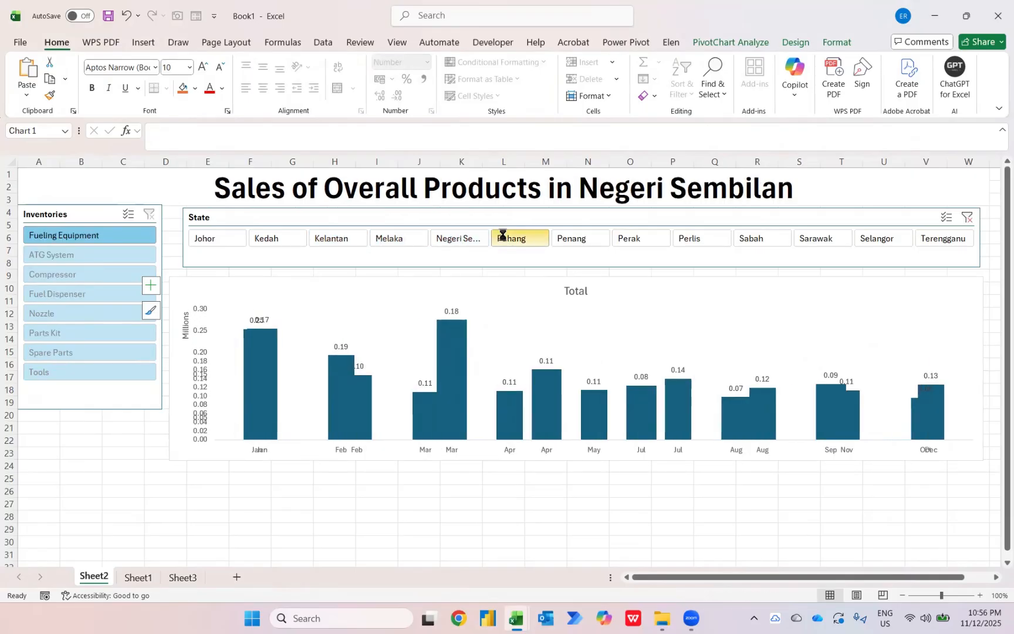
left_click(567, 240)
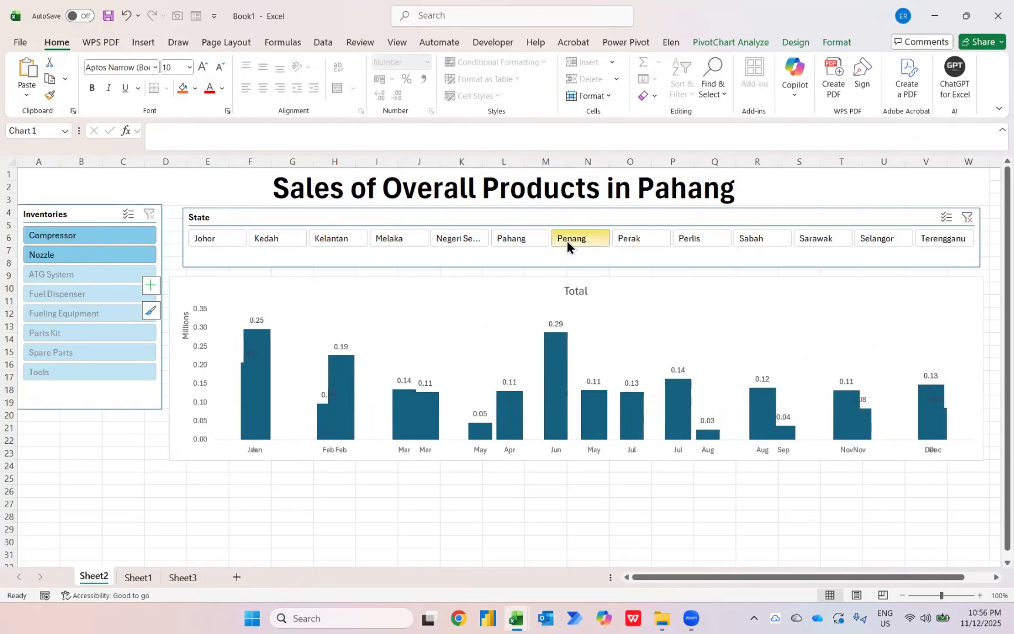
left_click(641, 238)
left_click(967, 218)
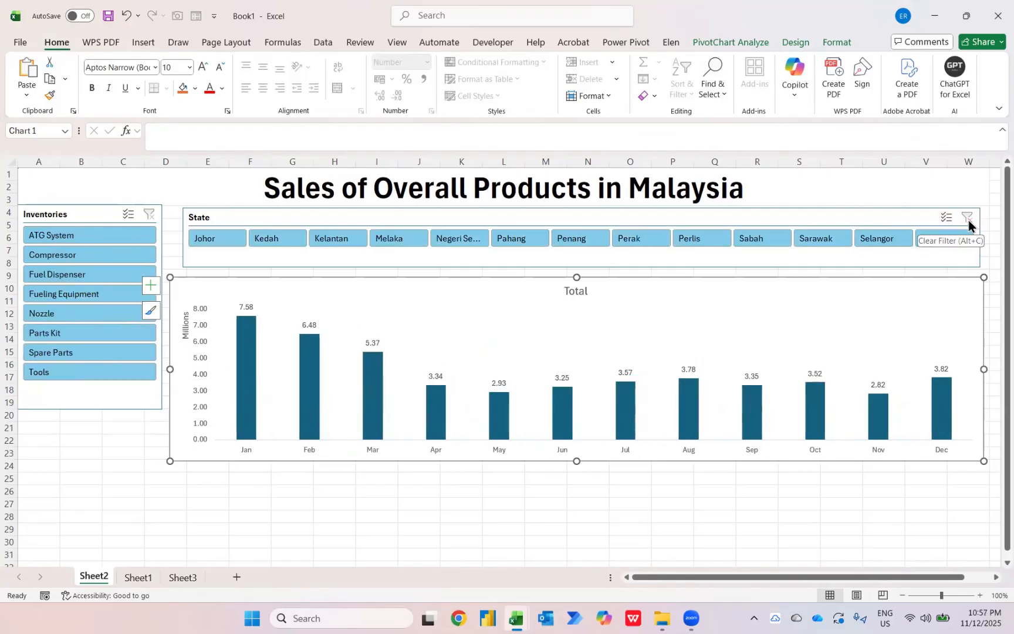
- Test the slicers by filtering Inventories to ATG System and Compressor and State to Sarawak, and clear both filters
left_click(86, 236)
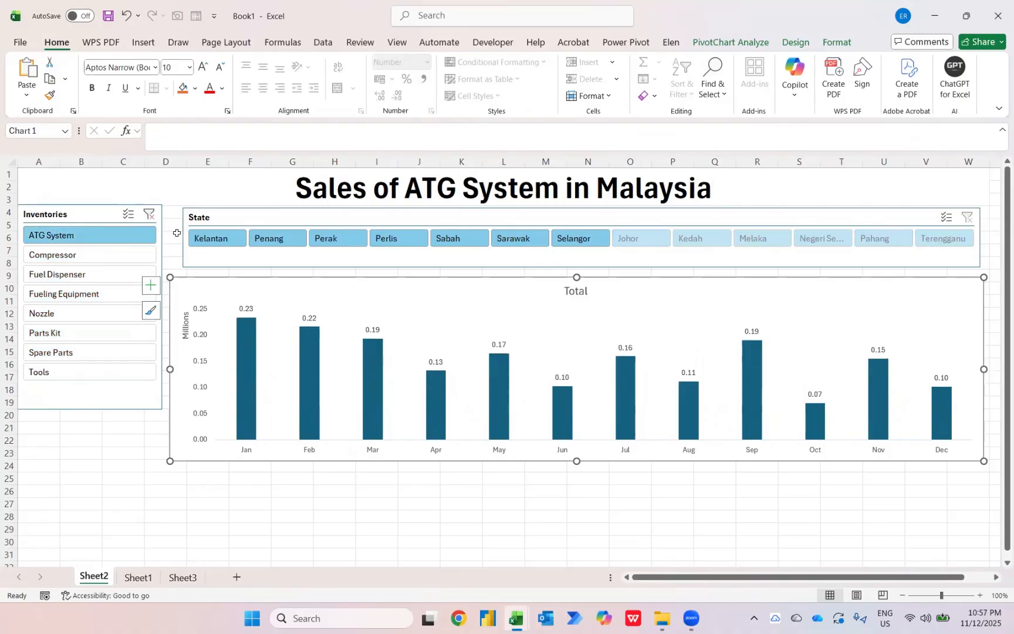
left_click(96, 256)
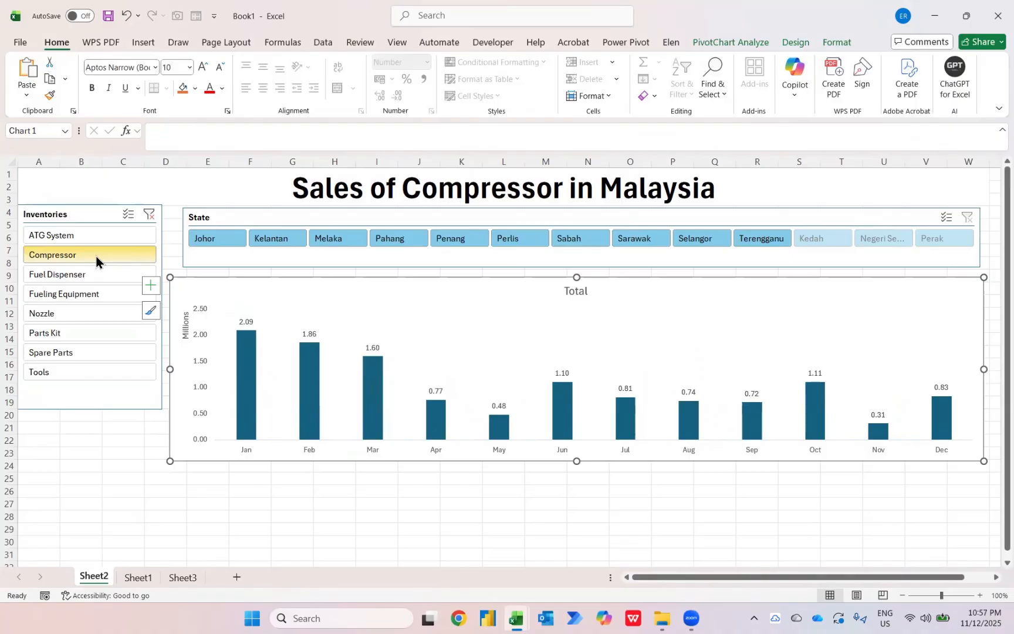
left_click(623, 240)
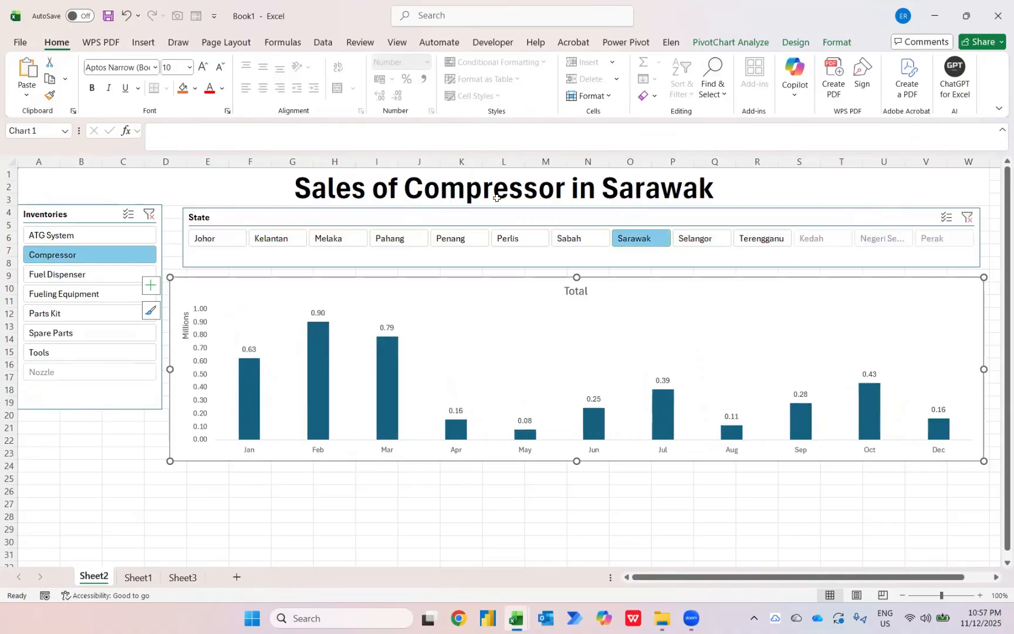
left_click(966, 218)
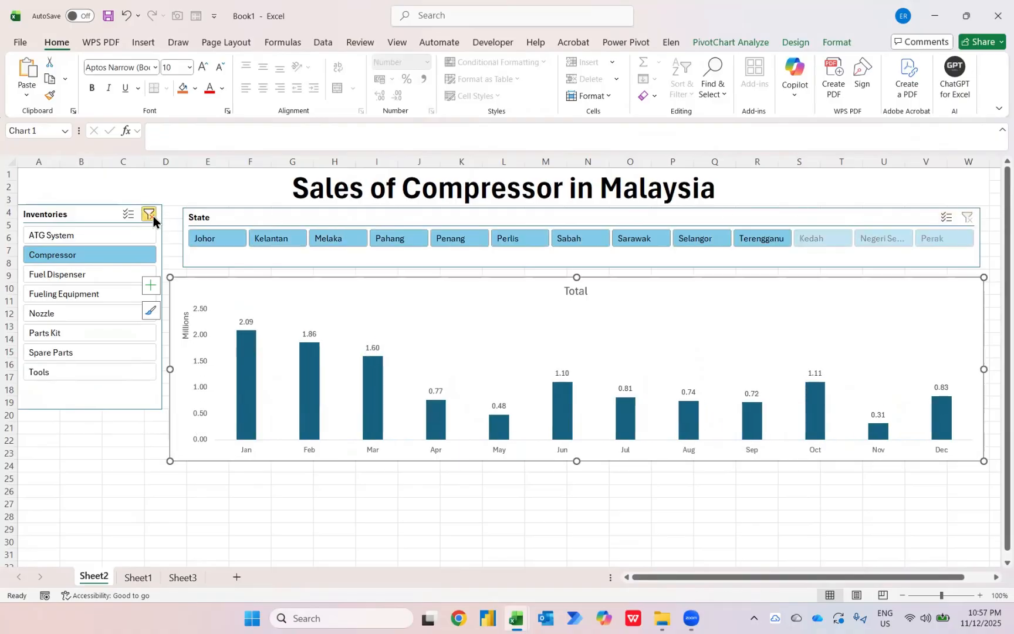
left_click(150, 215)
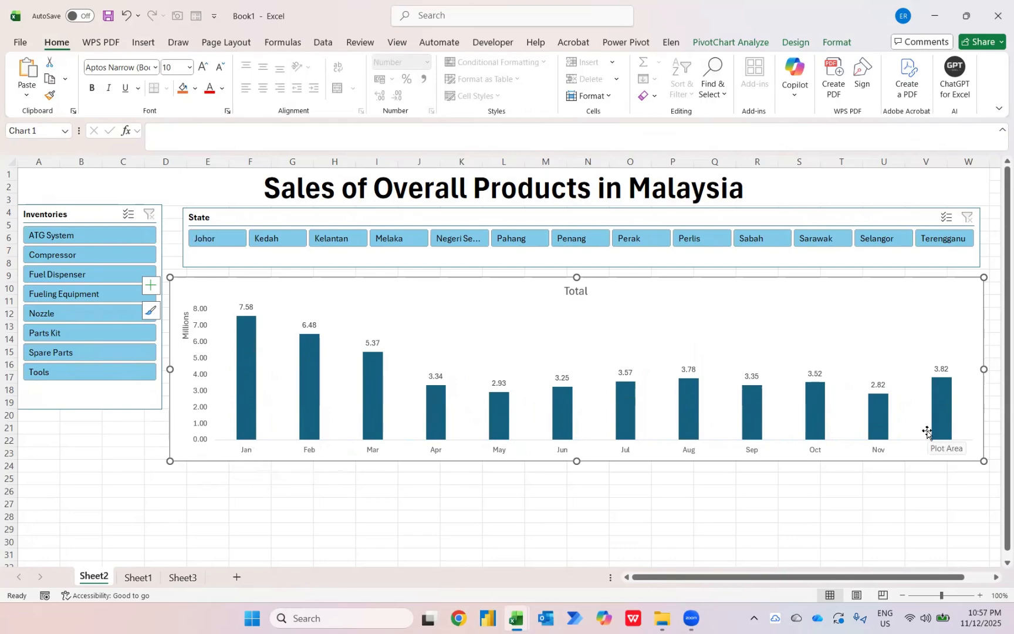
- Move the inventory PivotTable with its sales percentages from Sheet1 to cell A21 on Sheet2
key("ctrl+Page_Down")
left_click(772, 287)
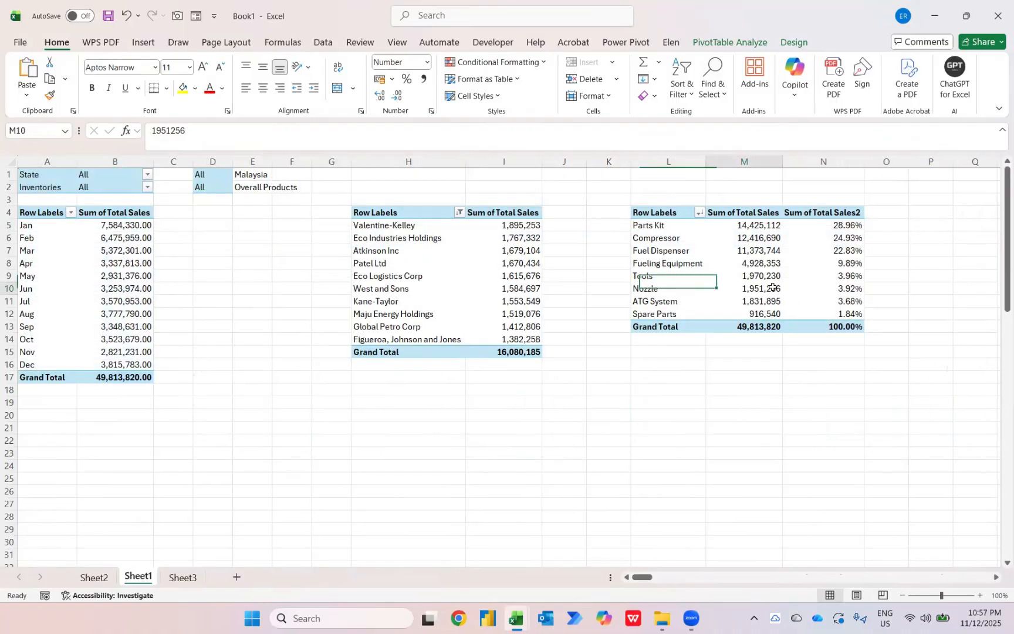
key("ctrl+a")
key("ctrl+c")
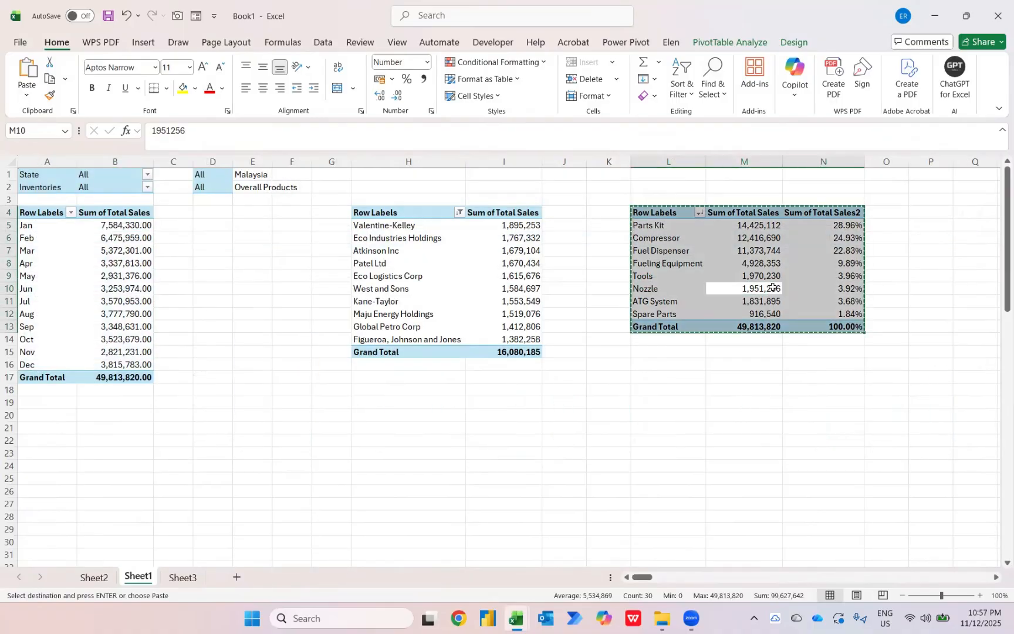
key("ctrl+Page_Up")
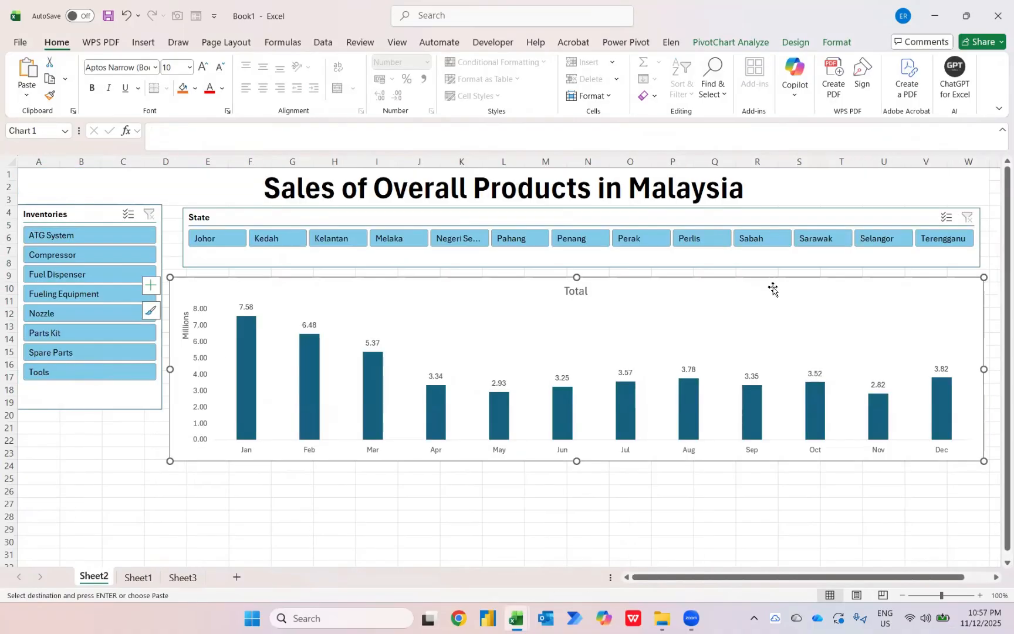
left_click(41, 429)
key("ctrl+Page_Down")
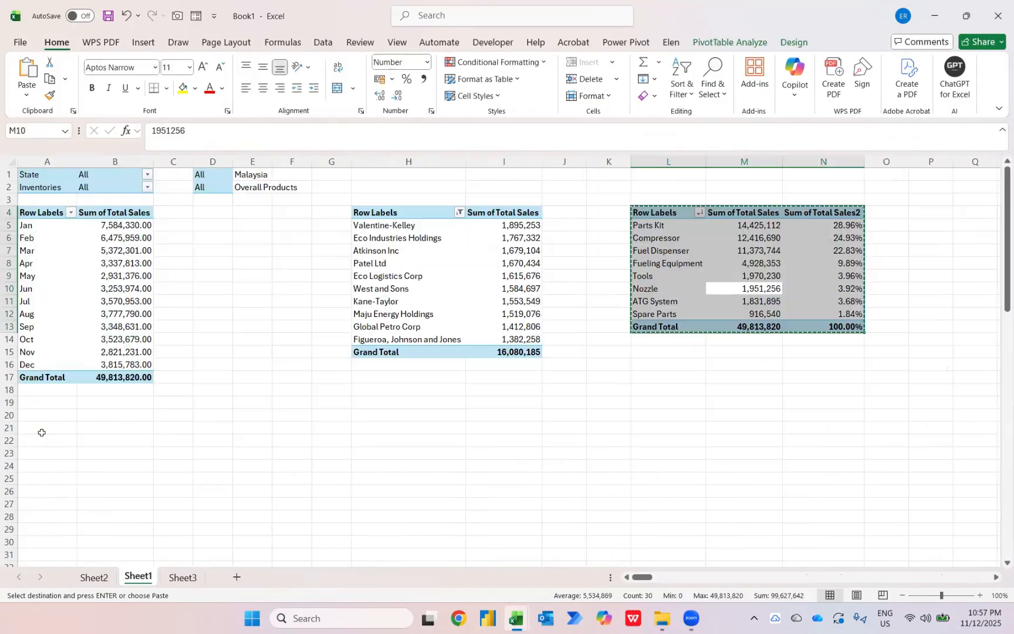
key("ctrl+Page_Up")
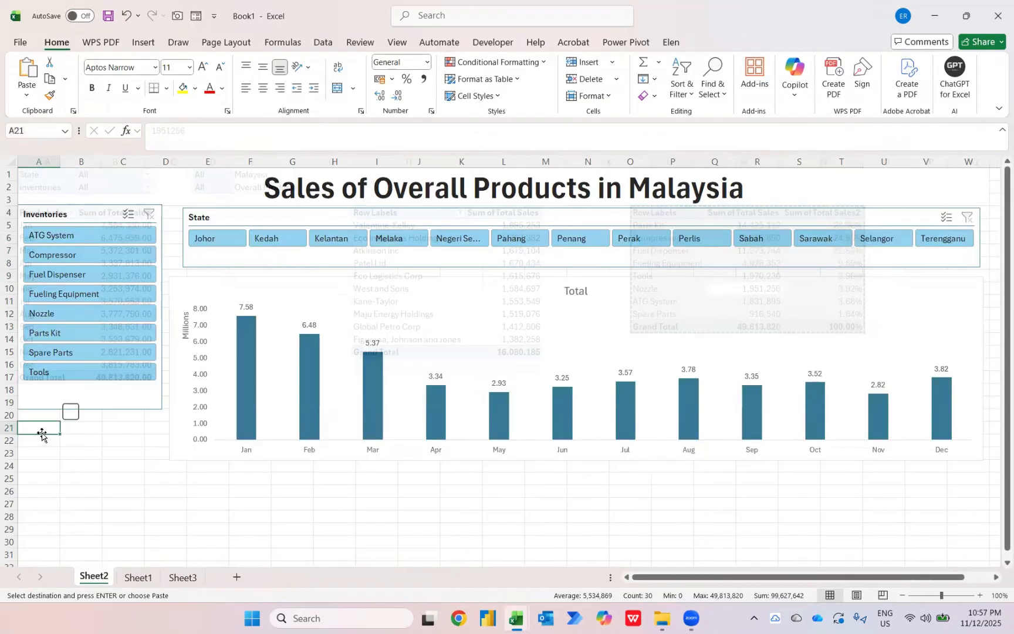
key("ctrl+v")
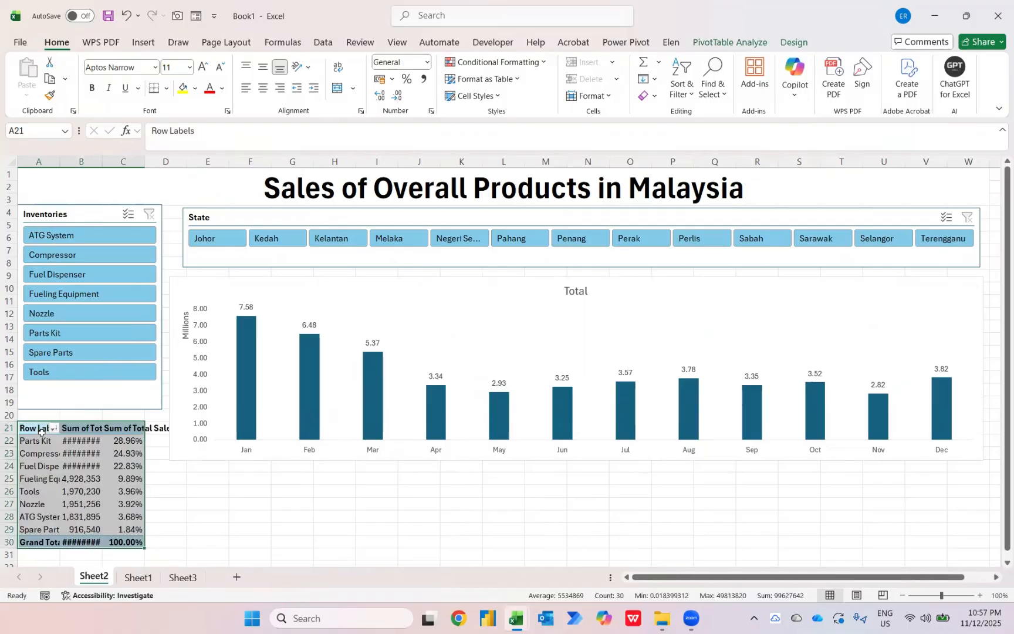
- Autofit the widths of columns A to C to the inventory PivotTable on Sheet2
right_click(64, 439)
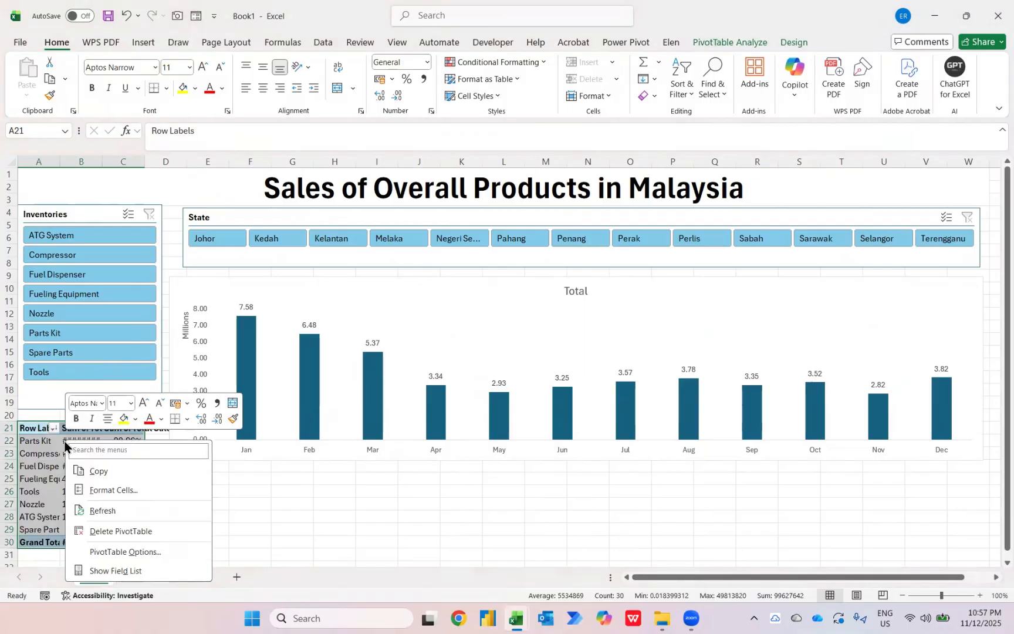
key("Escape")
key("alt+h")
key("o")
key("i")
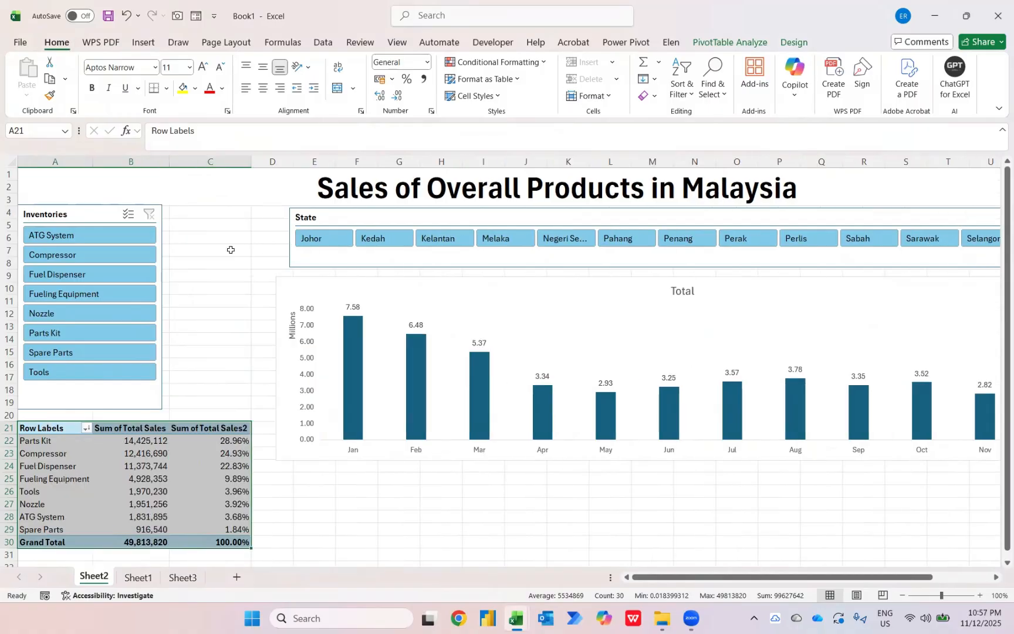
- Move the State slicer back beside the Inventories slicer, and place the monthly sales chart directly beneath it
left_click(231, 250)
left_click_drag(321, 220, 216, 223)
double_click(320, 292)
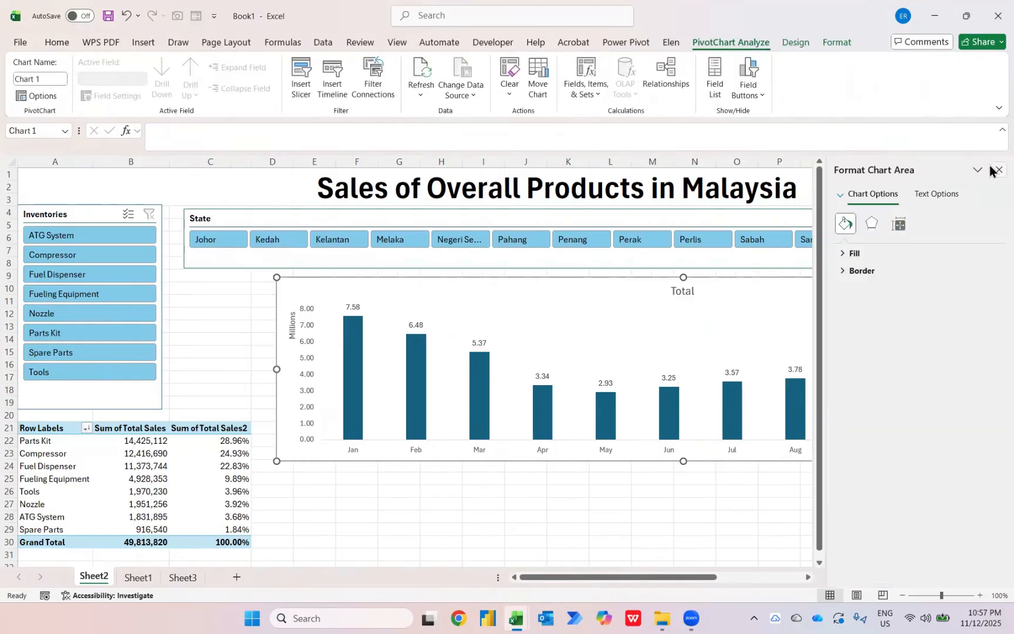
left_click(997, 170)
left_click_drag(459, 283, 356, 275)
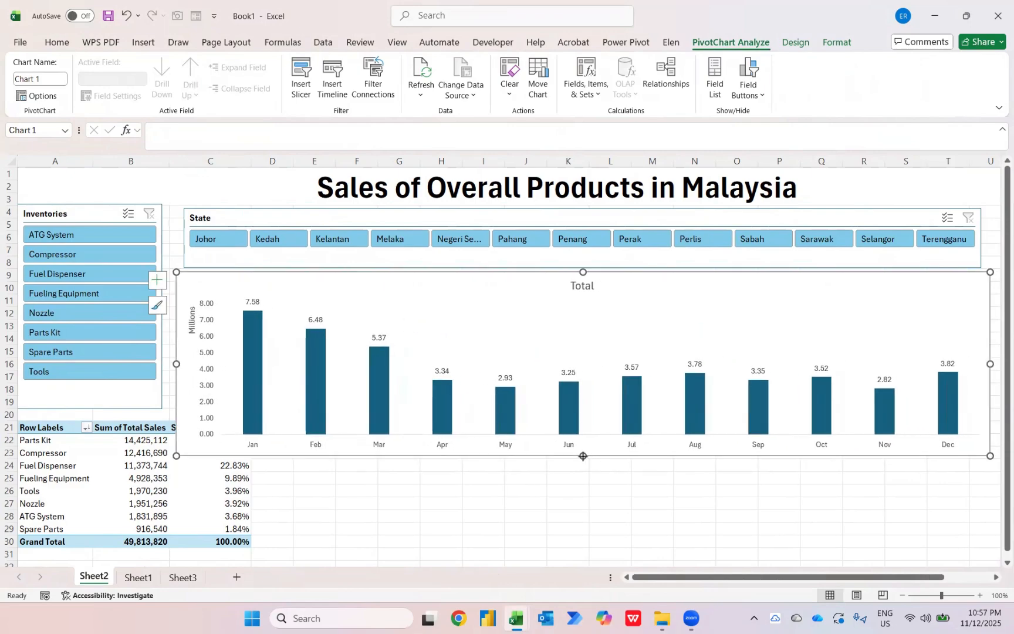
- Shrink the monthly sales chart so it ends at row 20 and column M, aligned under the State slicer
left_click_drag(582, 456, 573, 420)
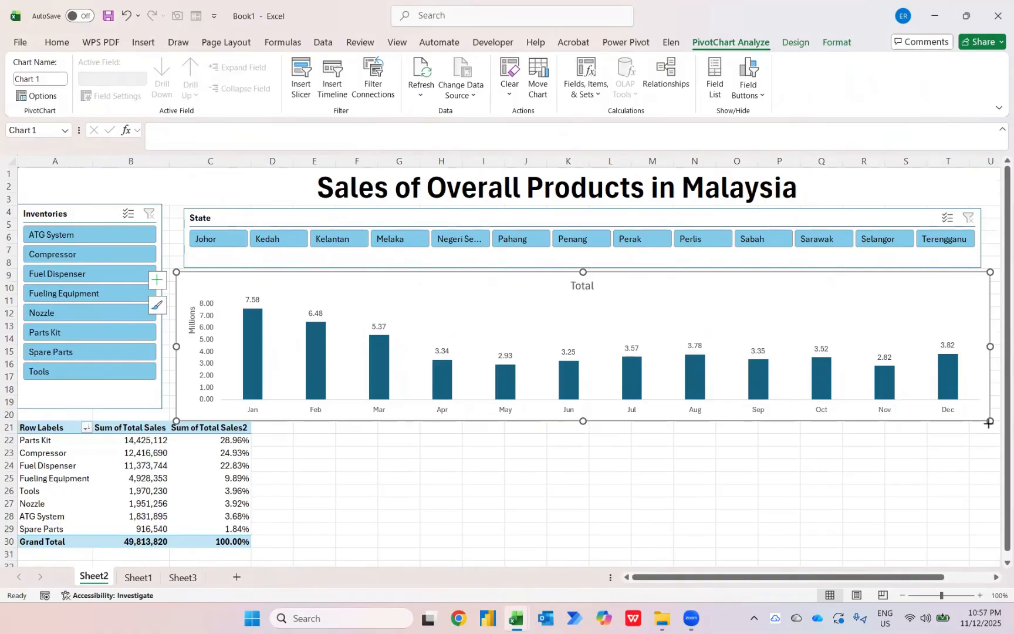
left_click_drag(988, 422, 810, 420)
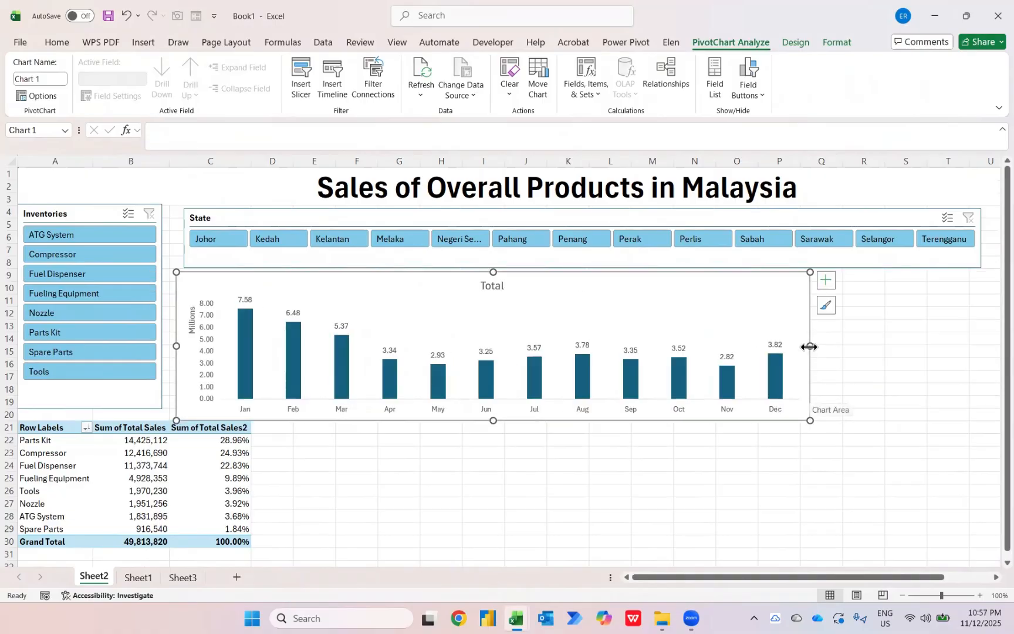
left_click_drag(808, 346, 658, 354)
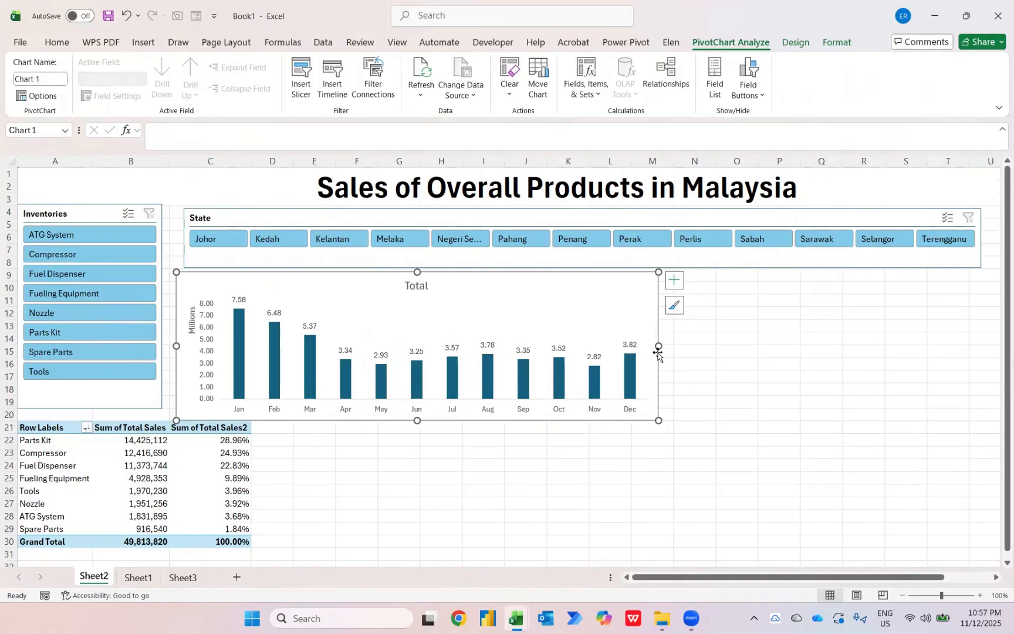
left_click_drag(262, 284, 259, 284)
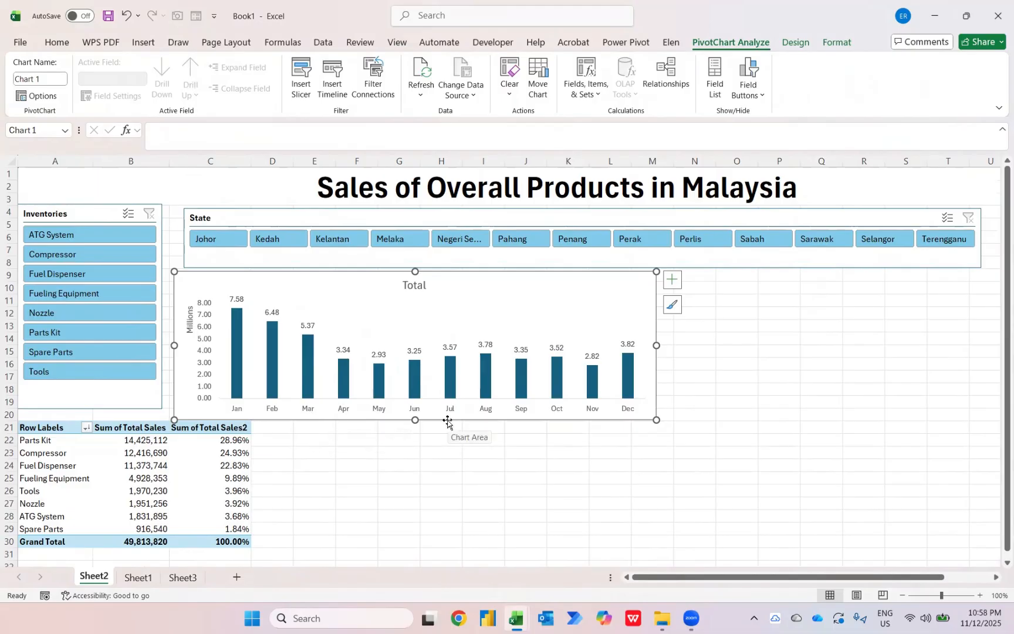
- Insert a Clustered Bar PivotChart from the customer PivotTable on Sheet1
key("ctrl+Page_Down")
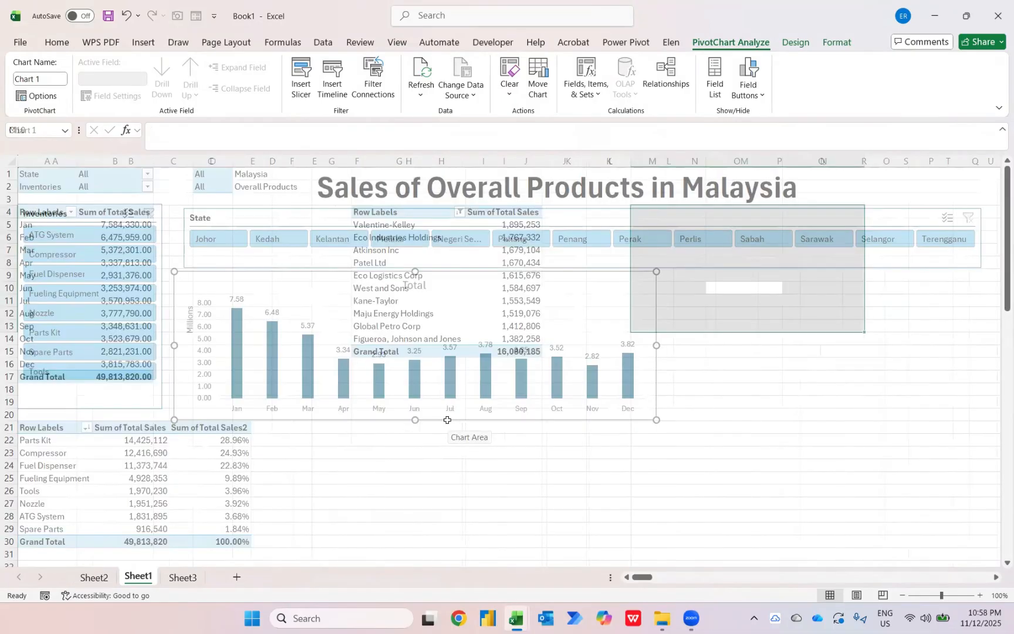
left_click(515, 237)
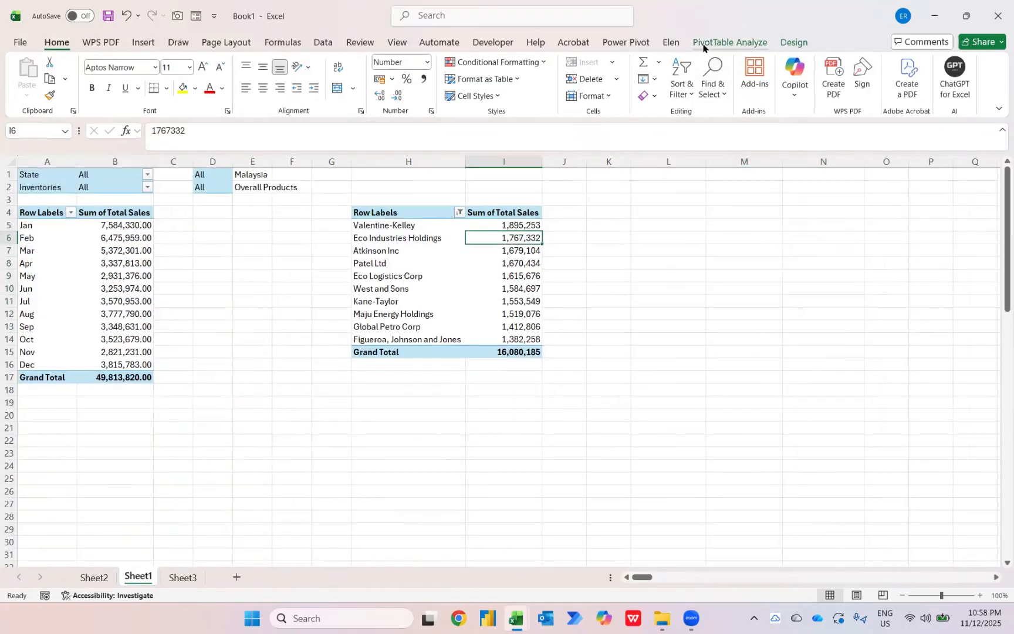
left_click(703, 46)
left_click(777, 73)
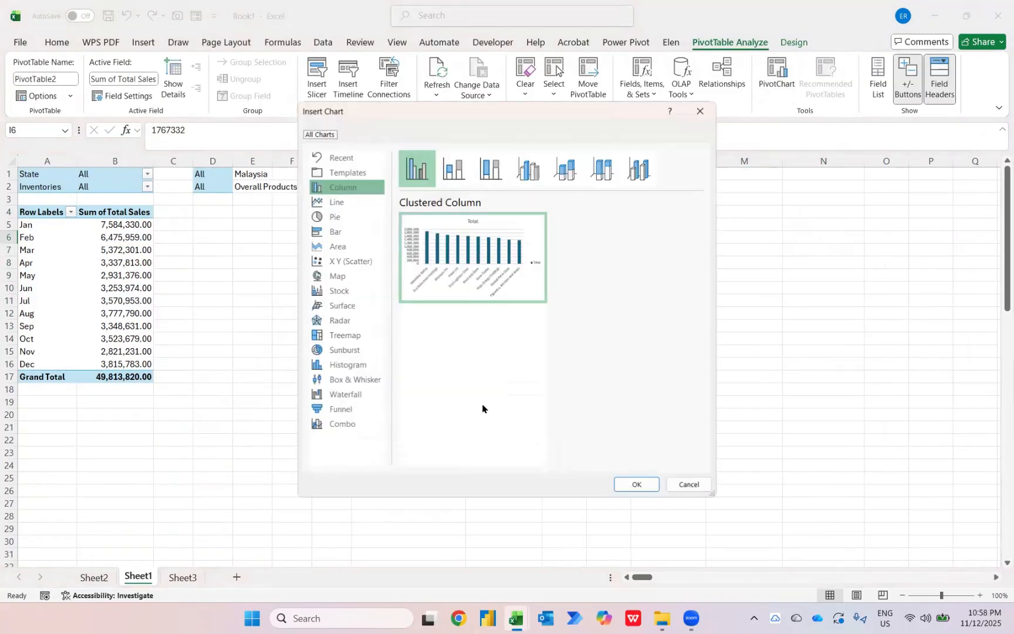
left_click(345, 234)
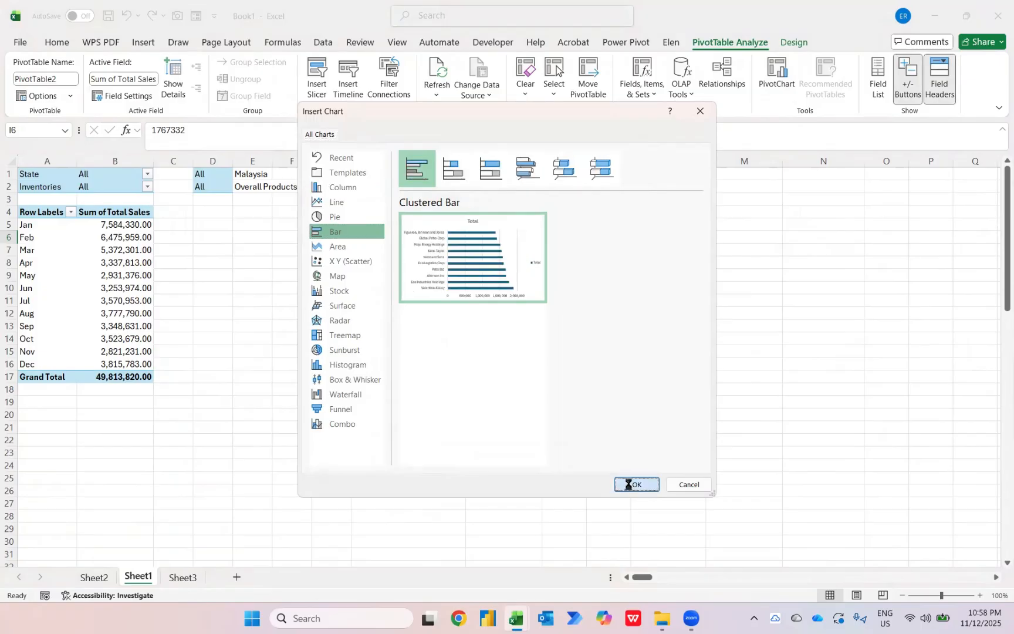
left_click(628, 484)
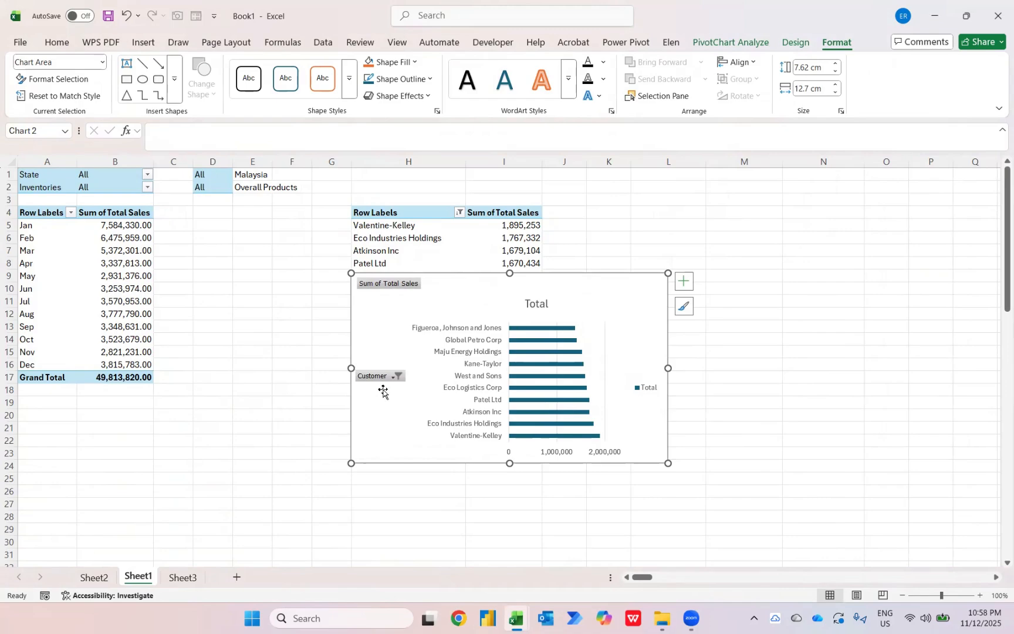
- Show the customer bar chart's vertical axis categories in reverse order
left_click(487, 405)
right_click(487, 405)
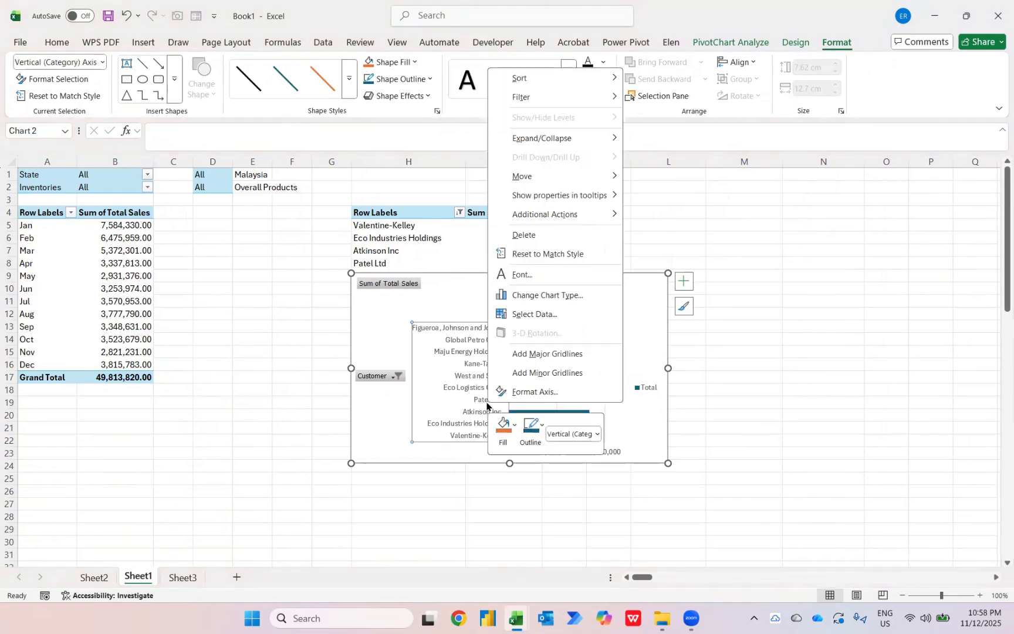
left_click(527, 391)
left_click(853, 450)
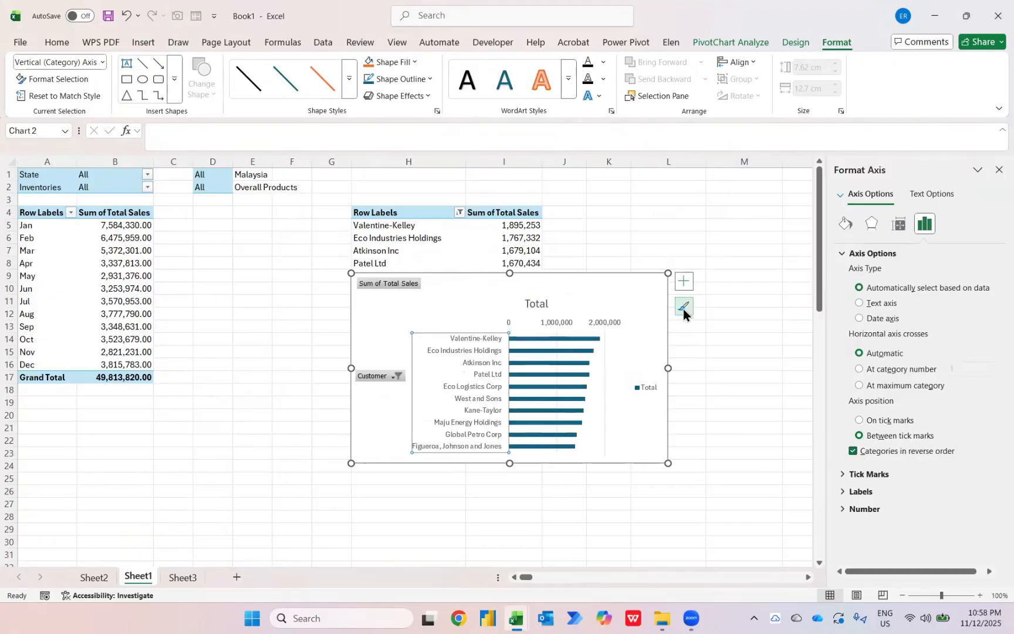
- Remove the legend, gridlines and all field buttons from the customer bar chart, and add data labels
left_click(684, 281)
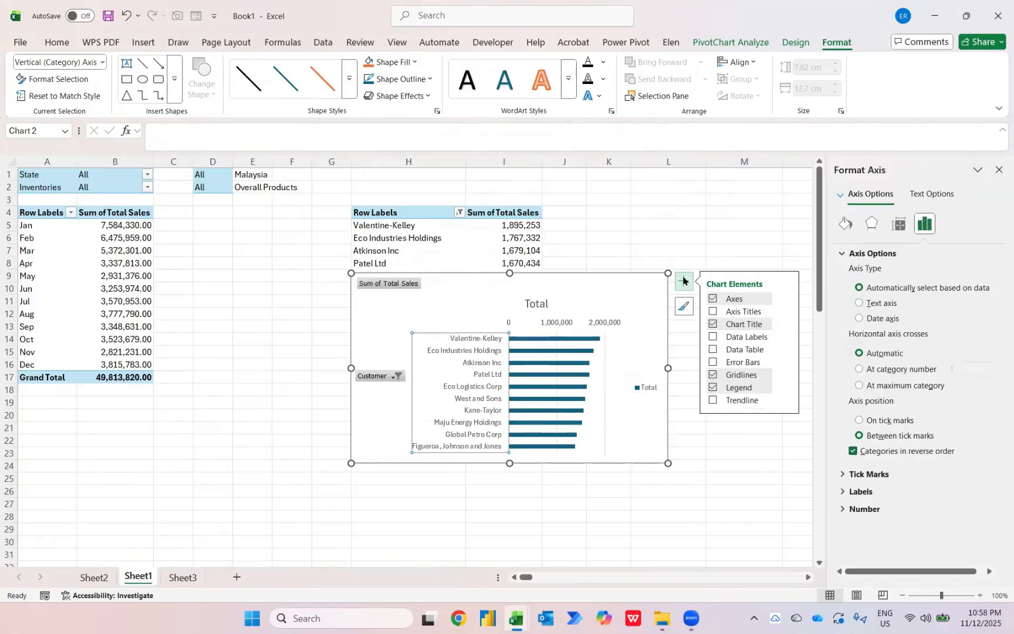
left_click(712, 388)
left_click(712, 375)
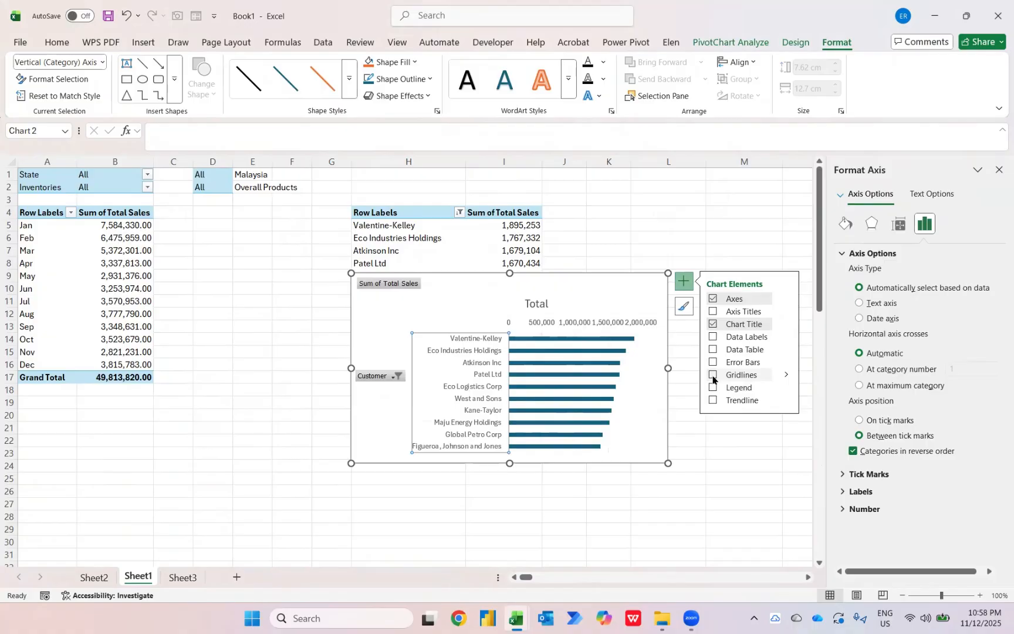
right_click(371, 377)
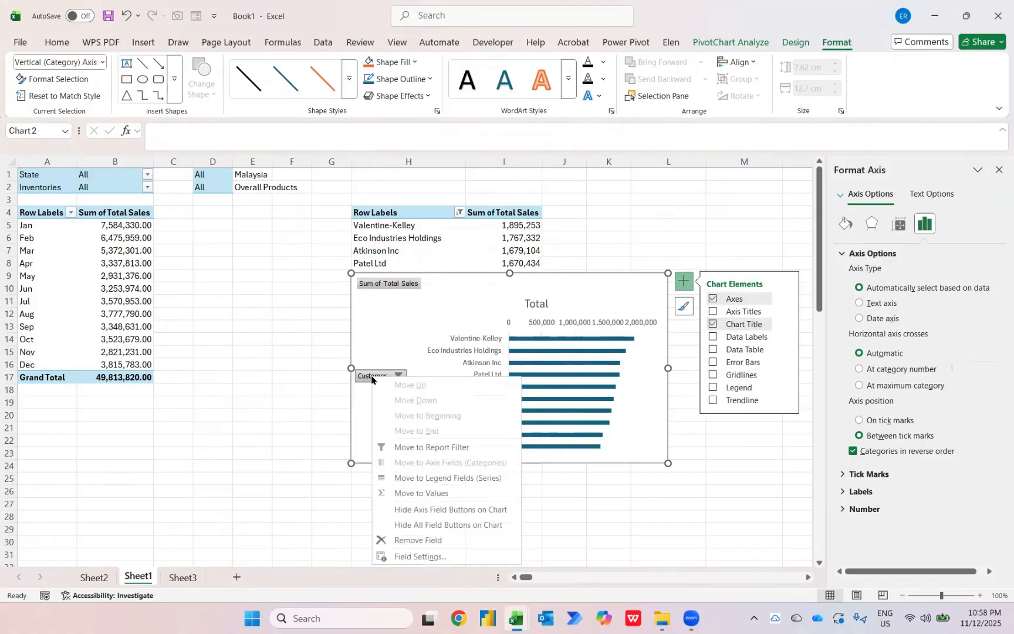
left_click(412, 524)
left_click(559, 302)
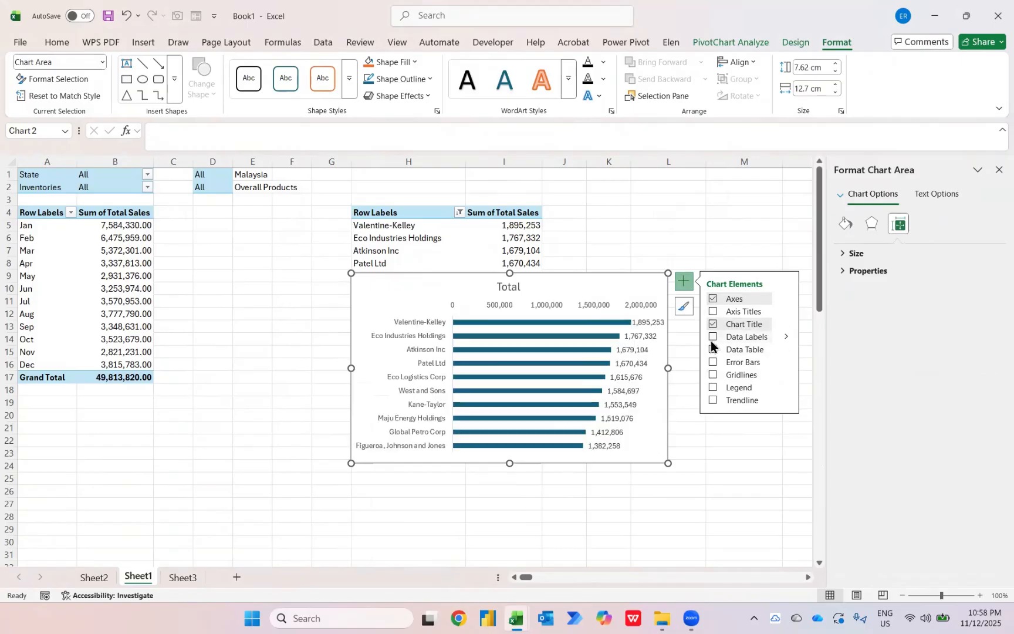
- Set the display units of the customer chart's horizontal value axis to Millions
right_click(503, 308)
left_click(504, 472)
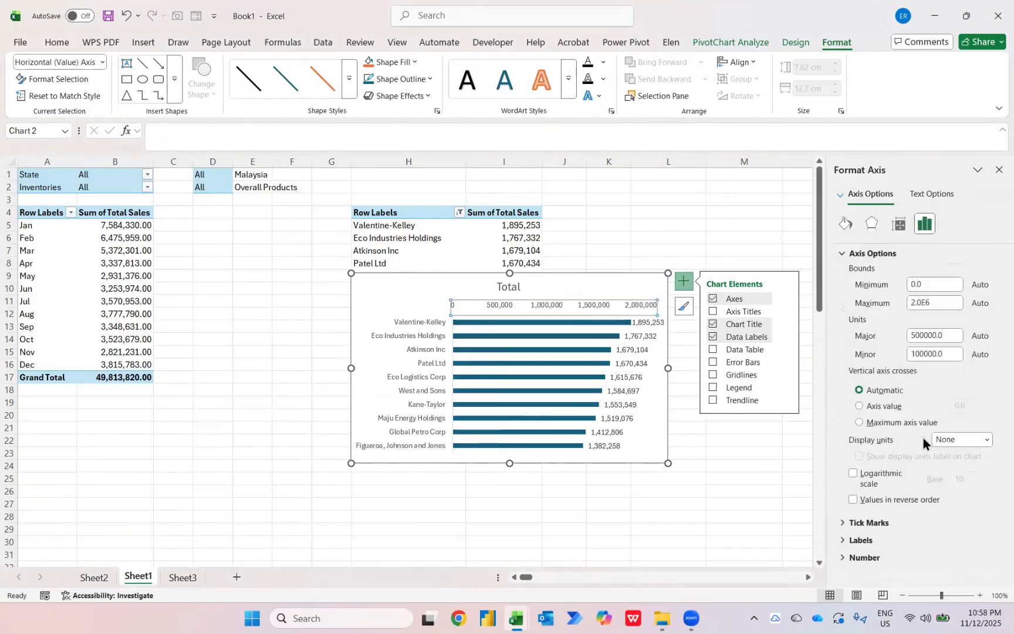
left_click(985, 440)
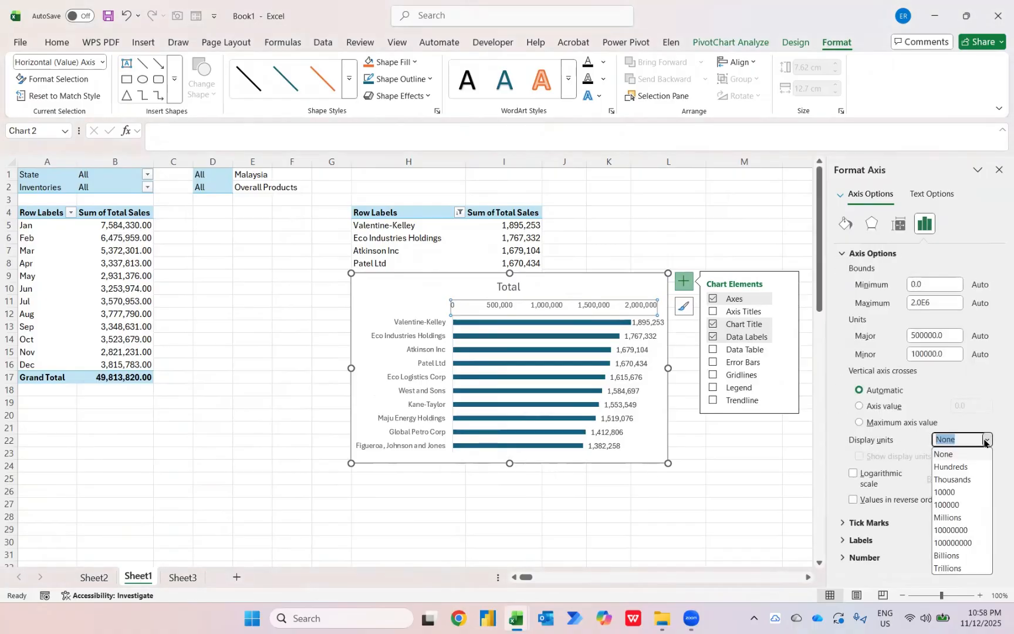
left_click(941, 518)
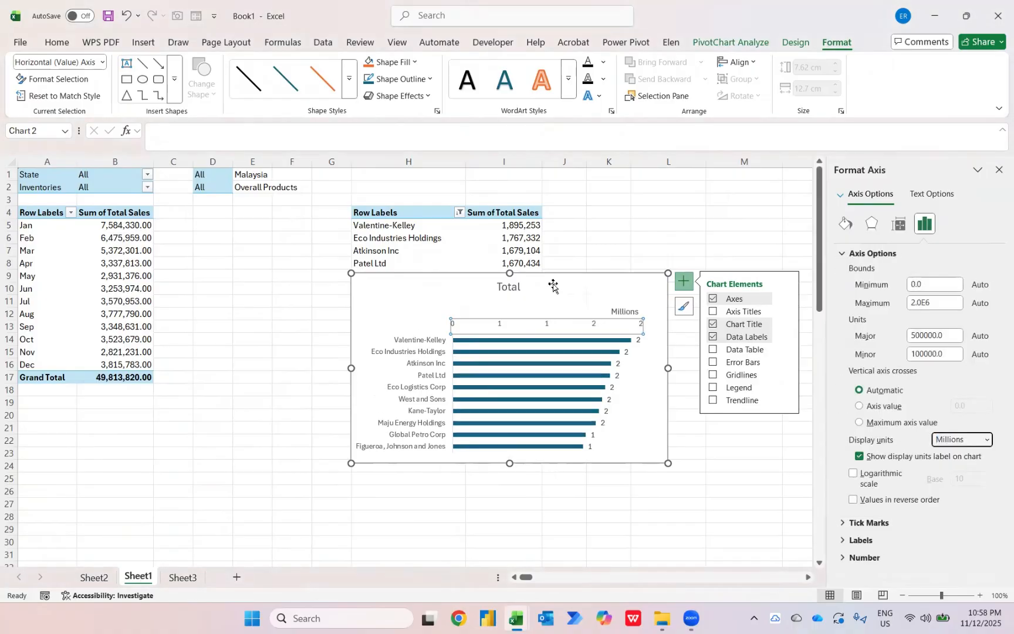
- Format the customer PivotTable's sales values with two decimal places, and delete the bar chart's horizontal value axis
left_click(530, 228)
right_click(530, 228)
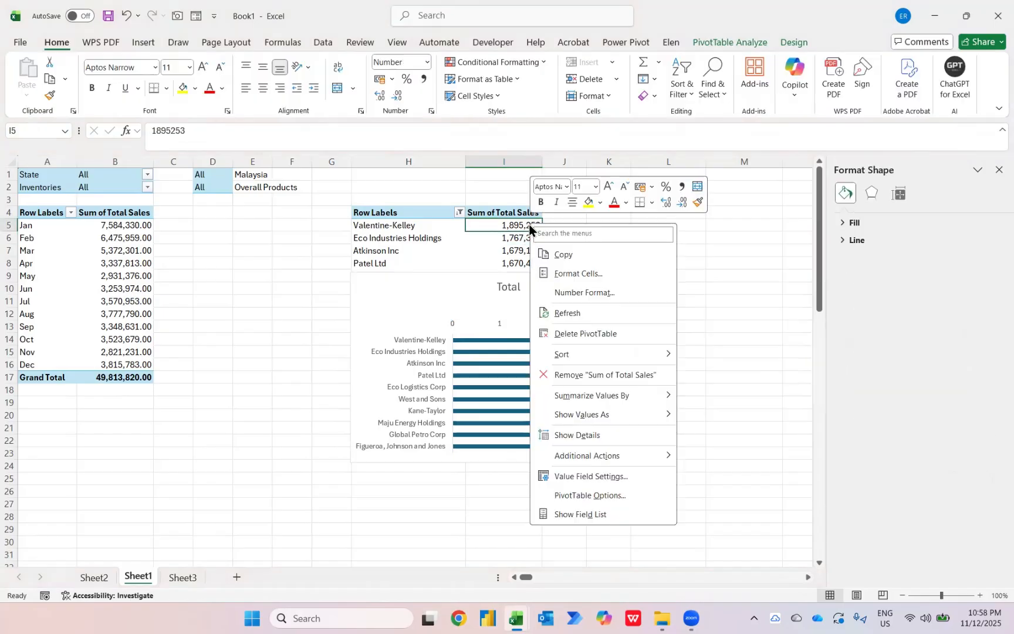
left_click(560, 292)
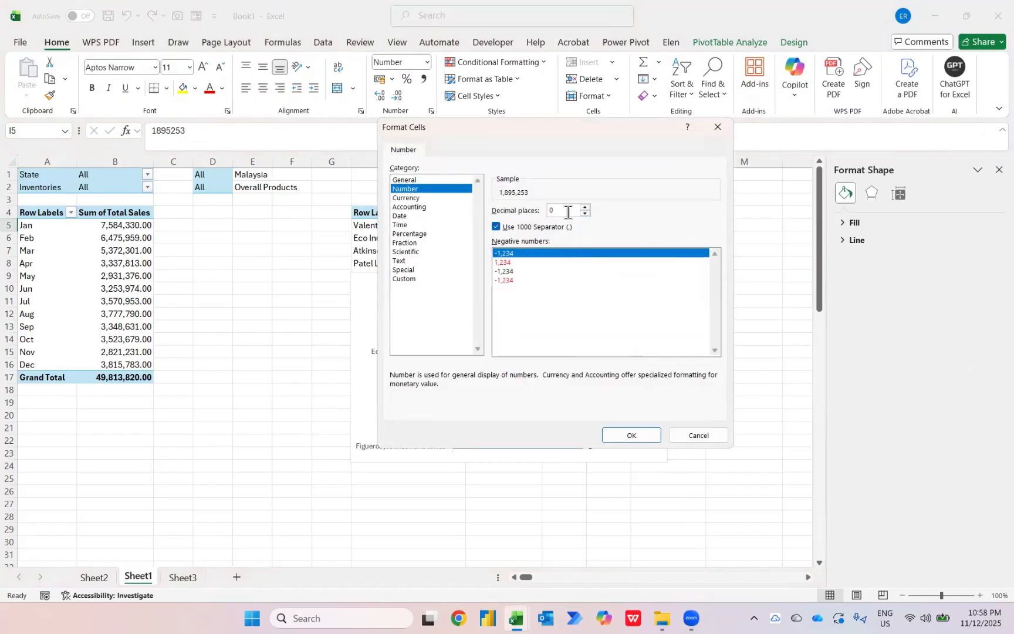
key("Escape")
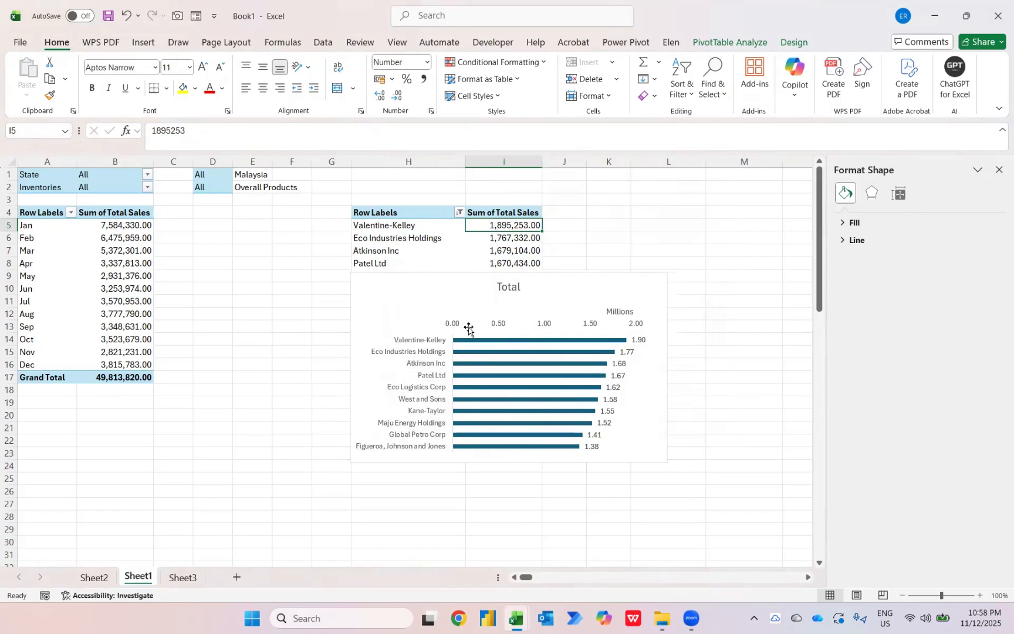
left_click(457, 328)
key("Delete")
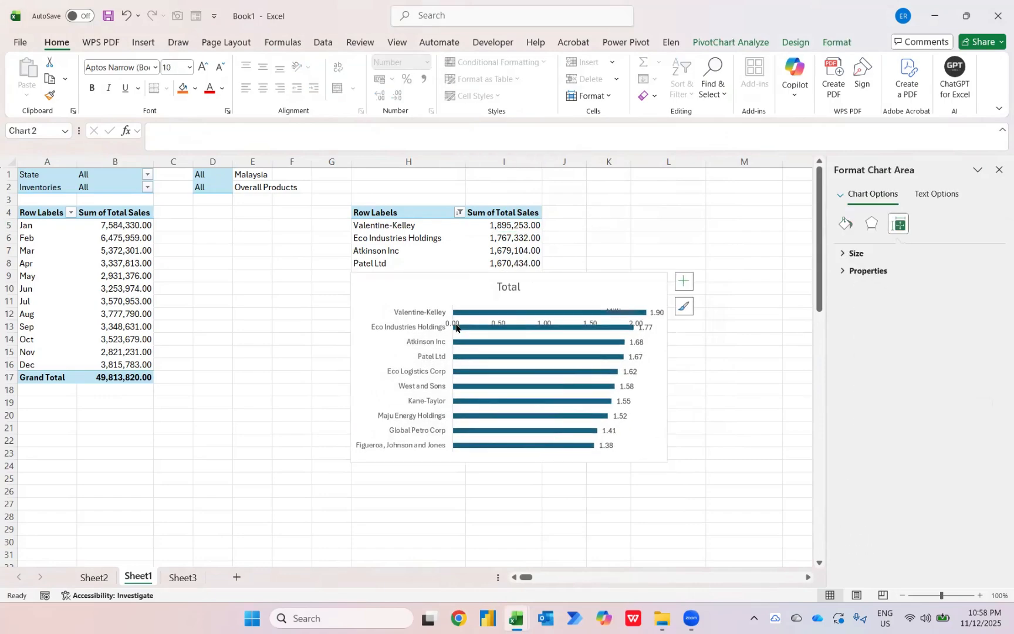
- Move the customer bar chart from Sheet1 to cell N9 on Sheet2, and close the formatting pane
key("Delete")
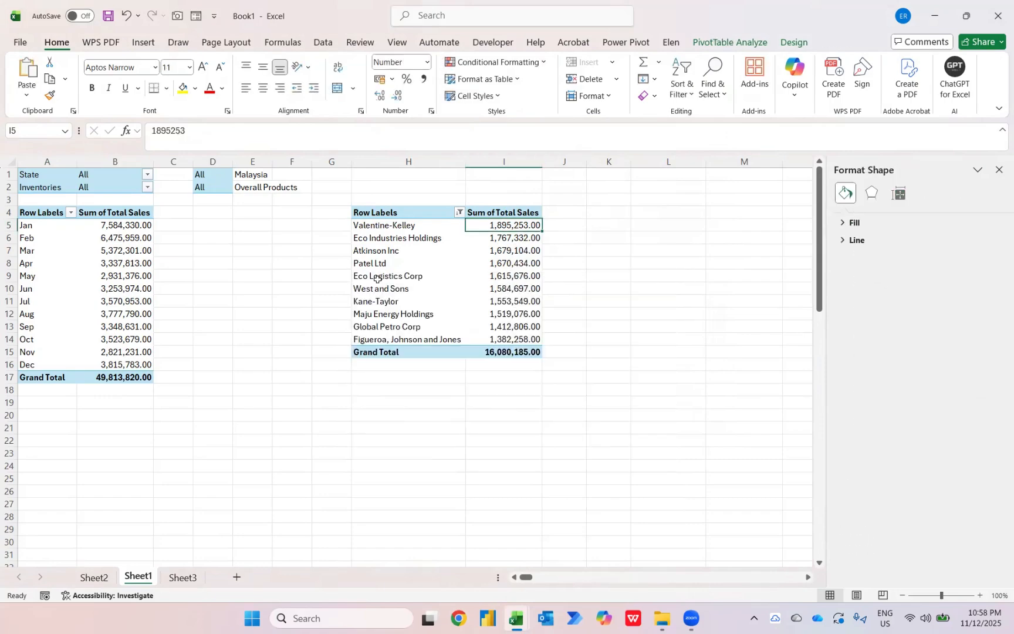
key("ctrl+Page_Up")
left_click(698, 276)
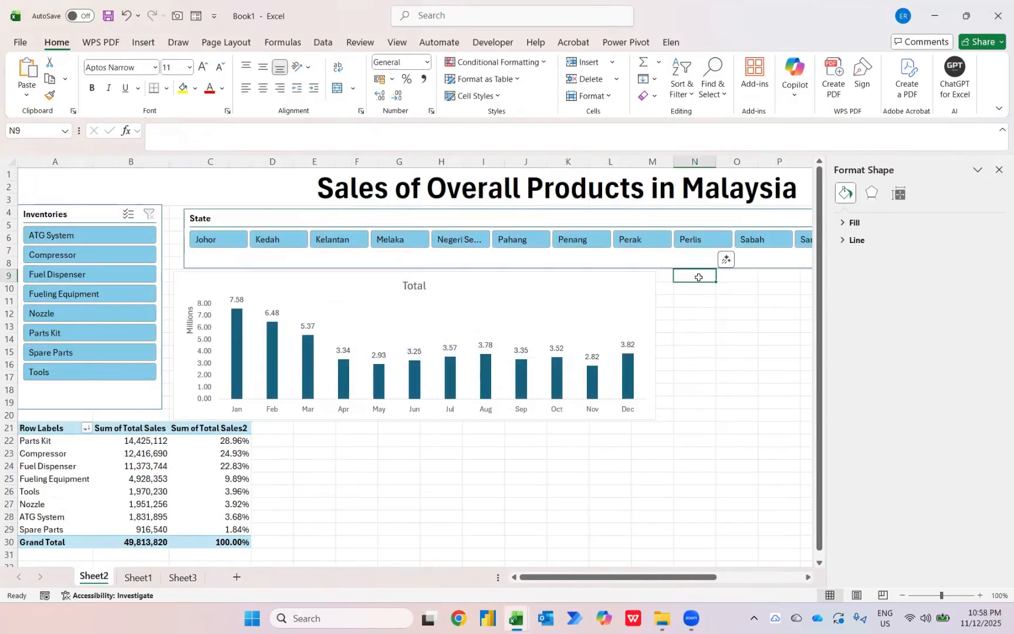
key("ctrl+v")
left_click(998, 170)
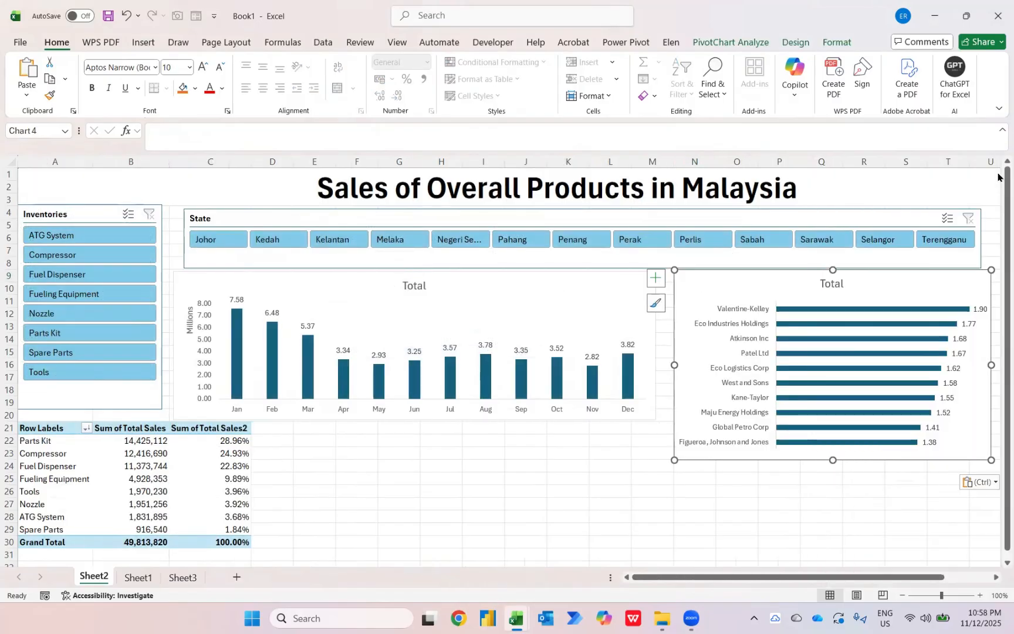